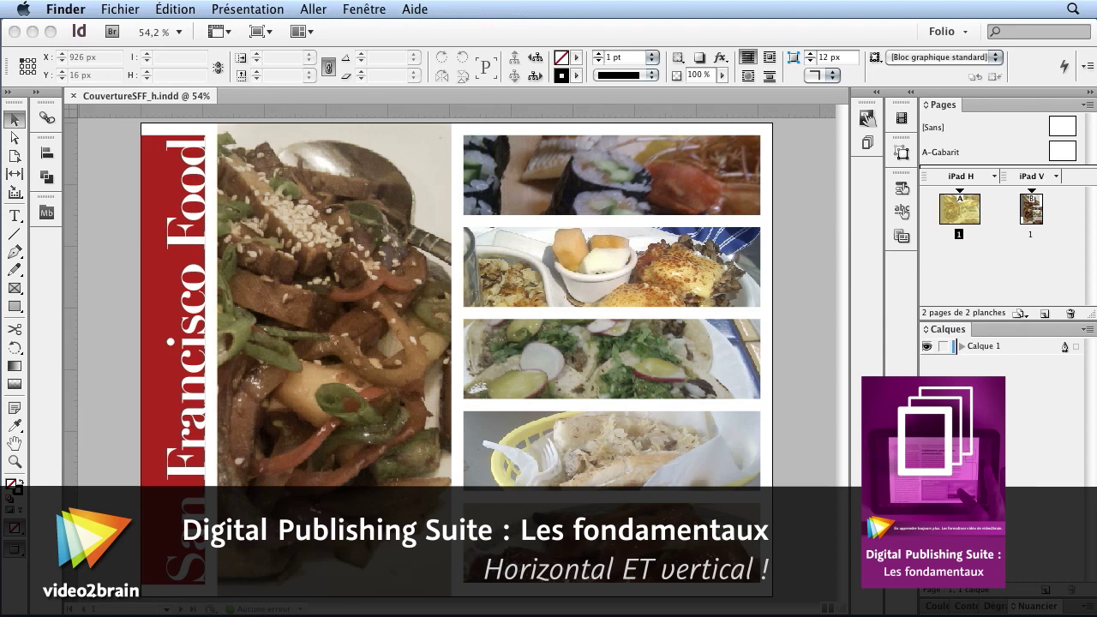
Step: Delete CouvertureSFF_v.indd from the SFF0-Couverture-Cs6HV folder in Finder, and return to the open cover document in InDesign
key("super+Tab")
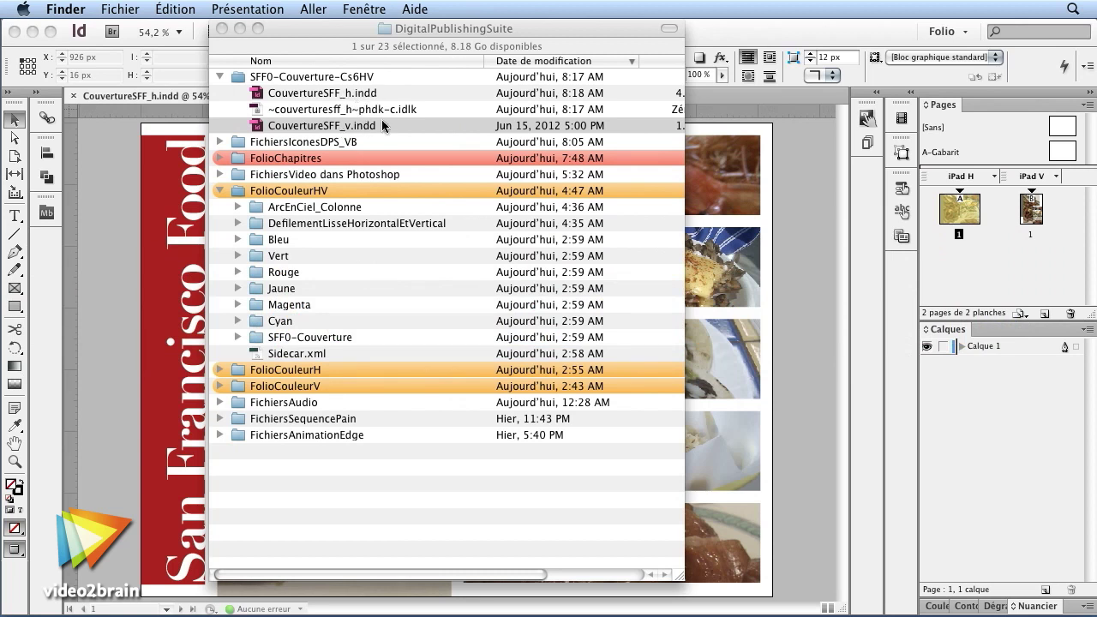
key("super+BackSpace")
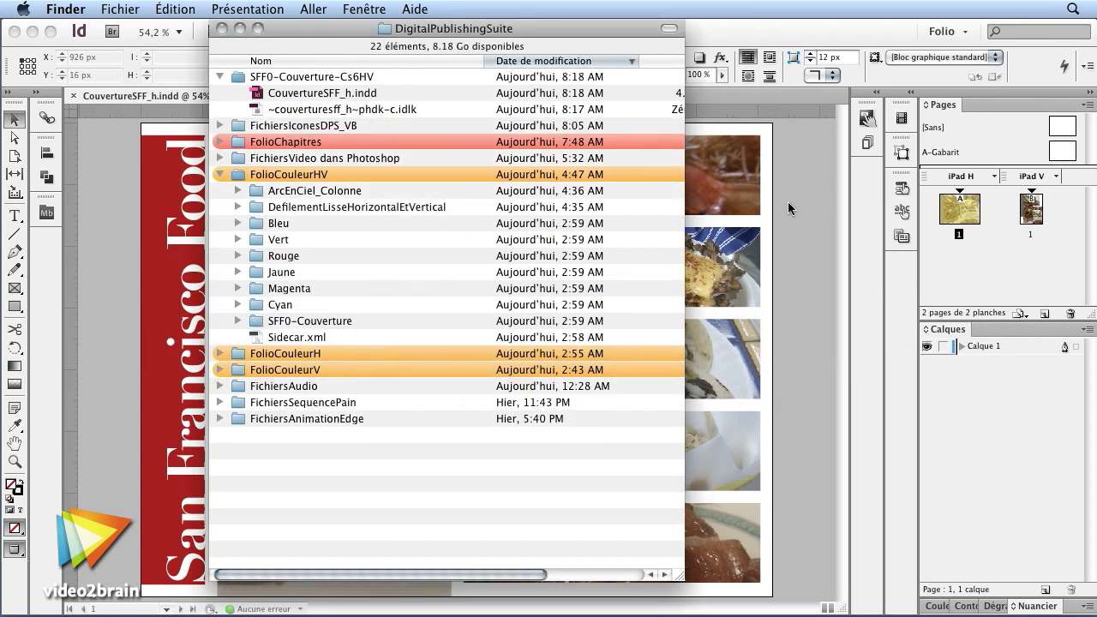
left_click(819, 221)
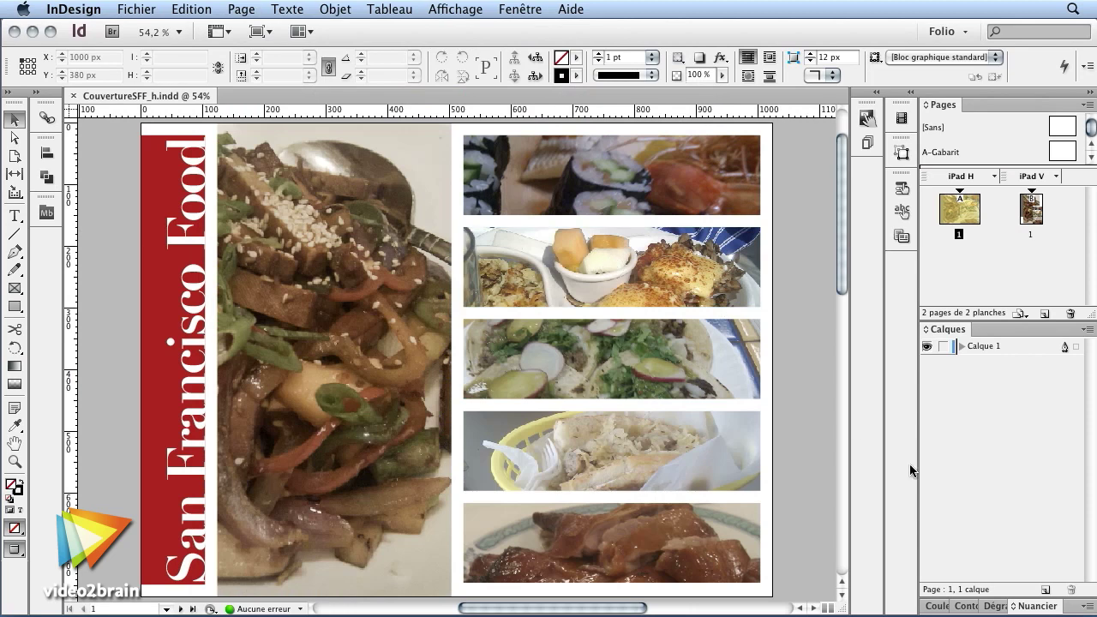
key("super+n")
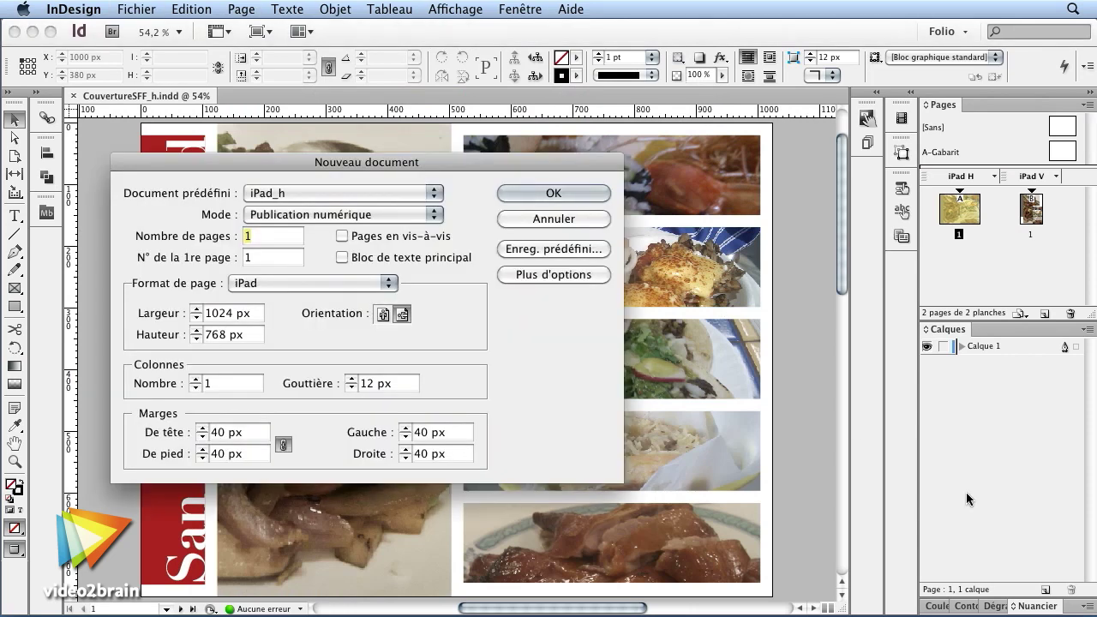
key("Escape")
mouse_move(840, 152)
left_mouse_down()
mouse_move(840, 127)
mouse_move(841, 151)
left_mouse_up()
scroll(843, 152, "down", 1)
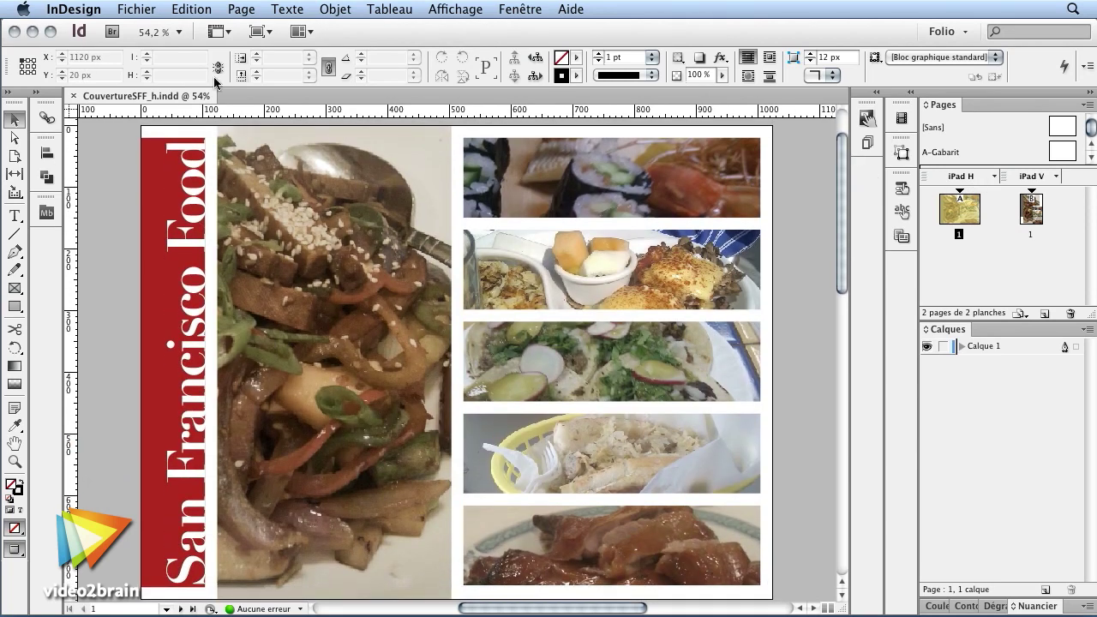
left_click(241, 10)
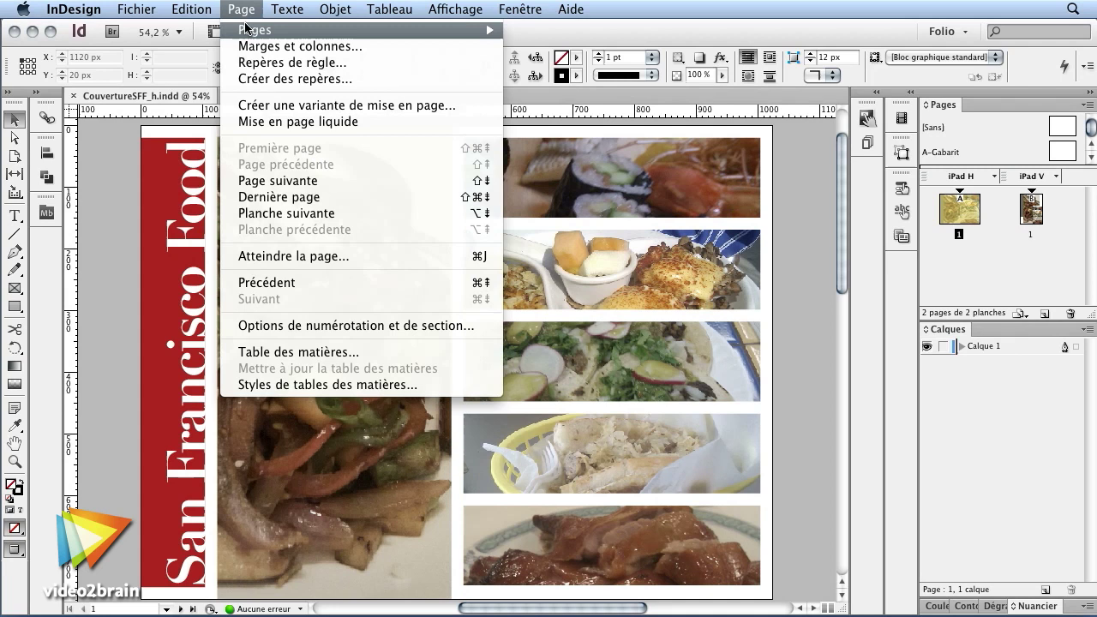
key("Escape")
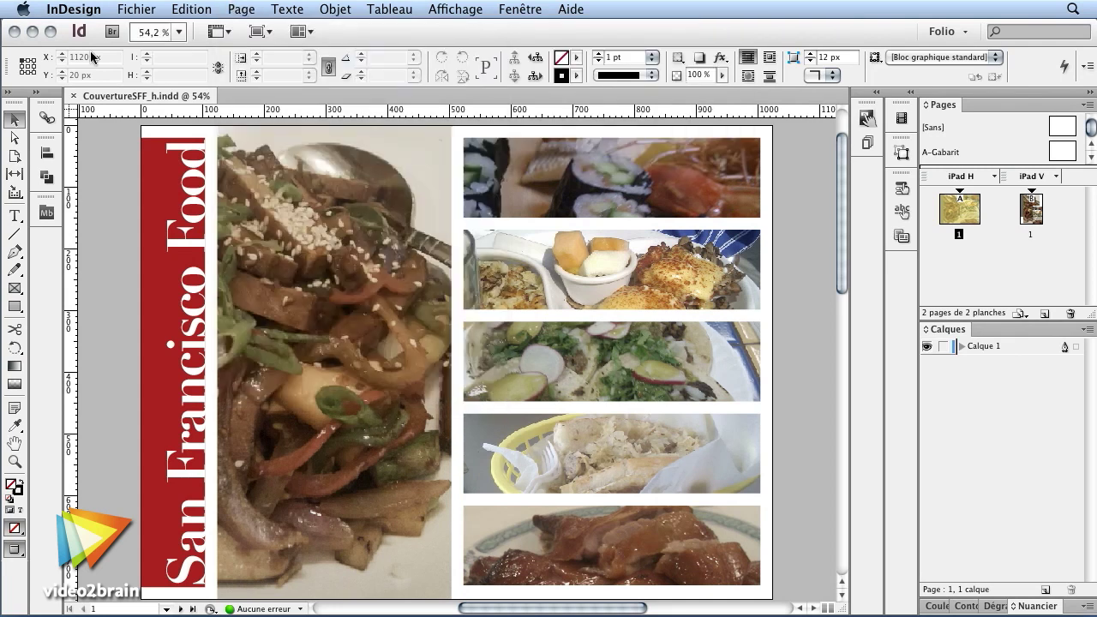
Step: Try the portrait orientation on the cover page with the Page tool, and restore it to landscape
left_click(14, 157)
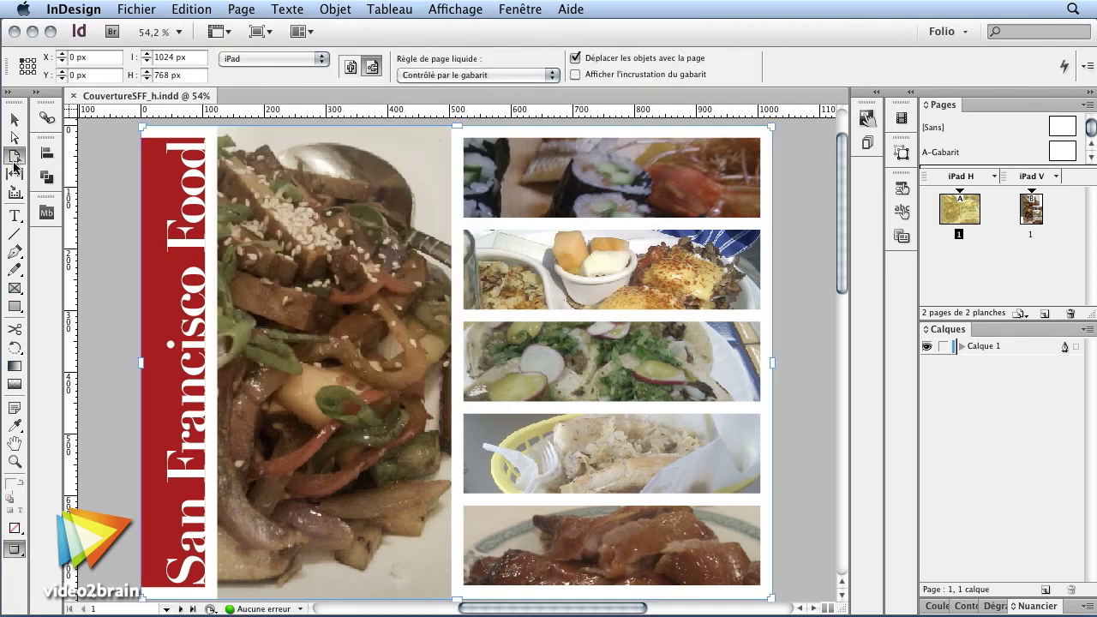
left_click(351, 66)
left_click(372, 68)
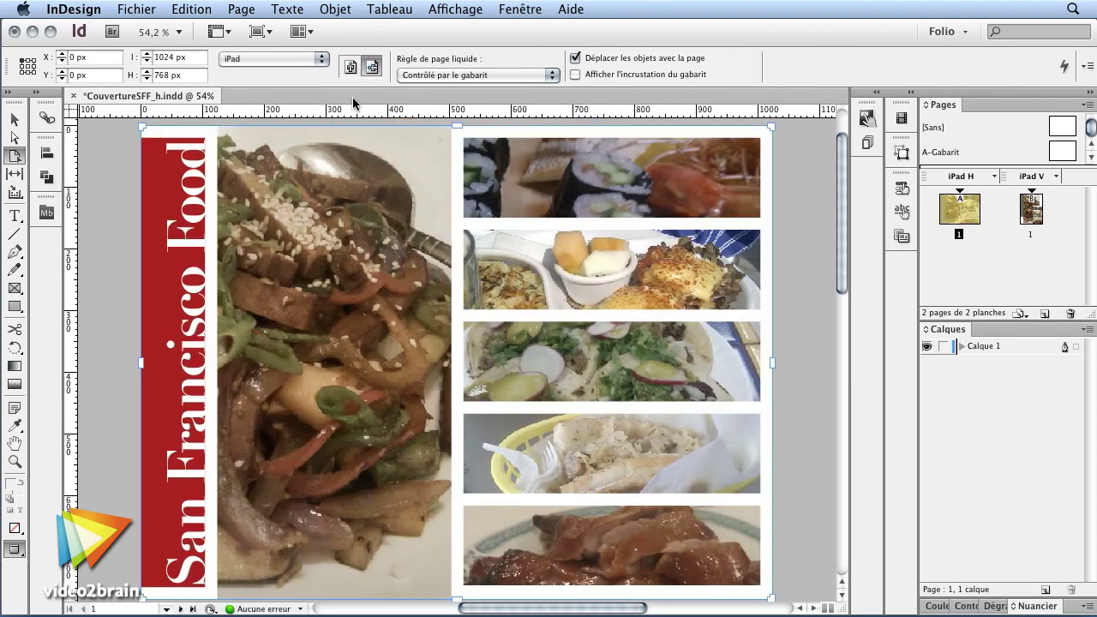
Step: Look over the layout options of the iPad H variant, and select the iPad V page for comparison
left_click(994, 177)
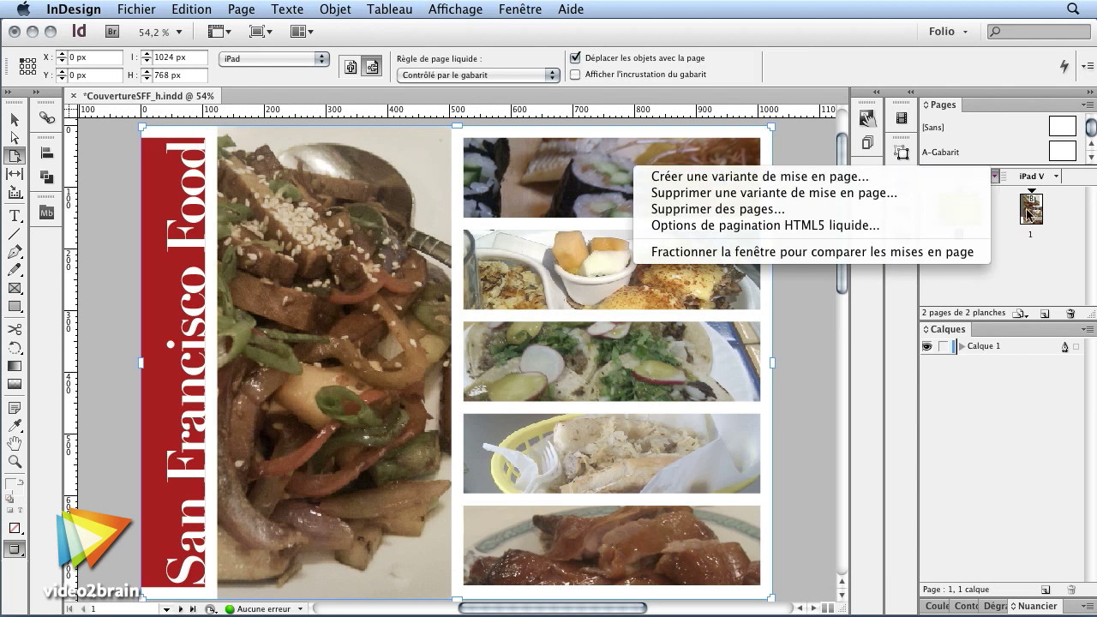
left_click(1030, 276)
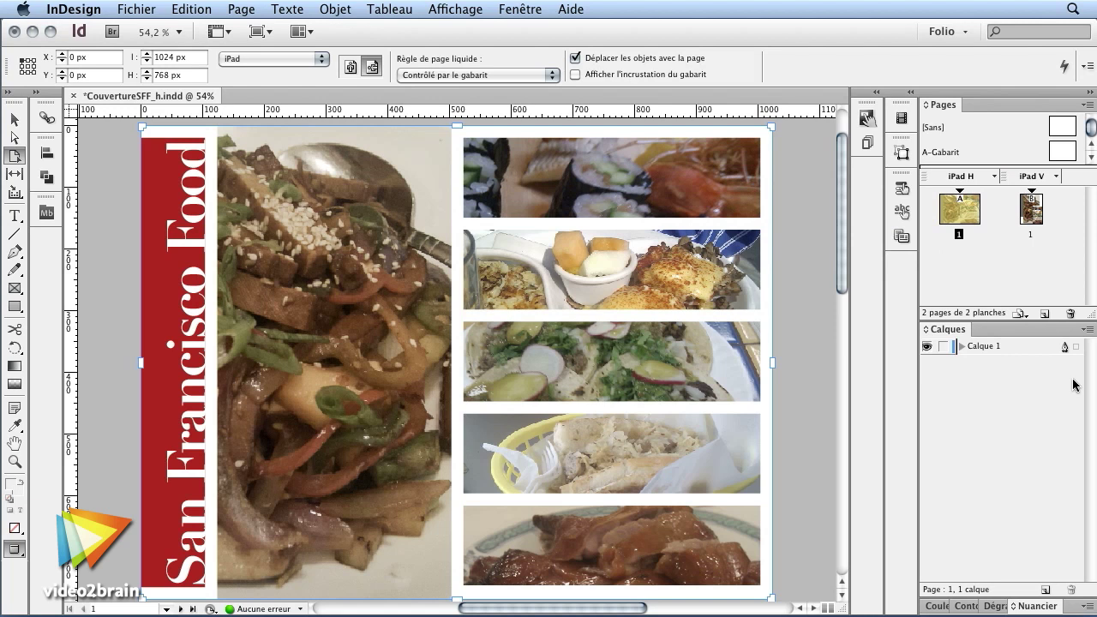
left_click(1033, 210)
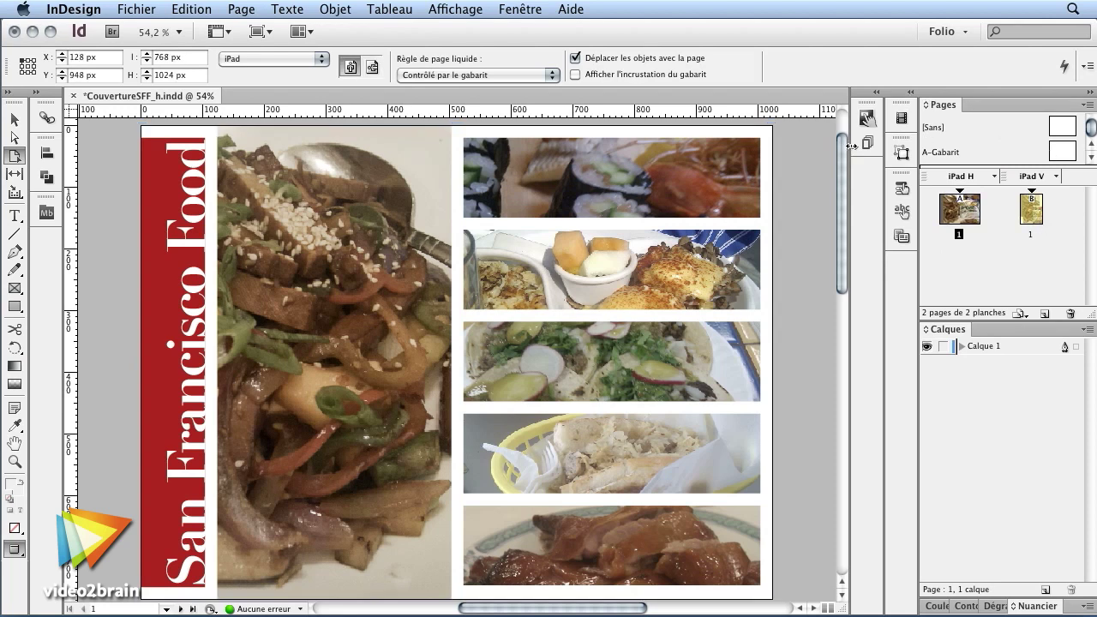
Step: Create a new local folio named HV at 1024 x 768 with both portrait and landscape orientation
left_click(866, 120)
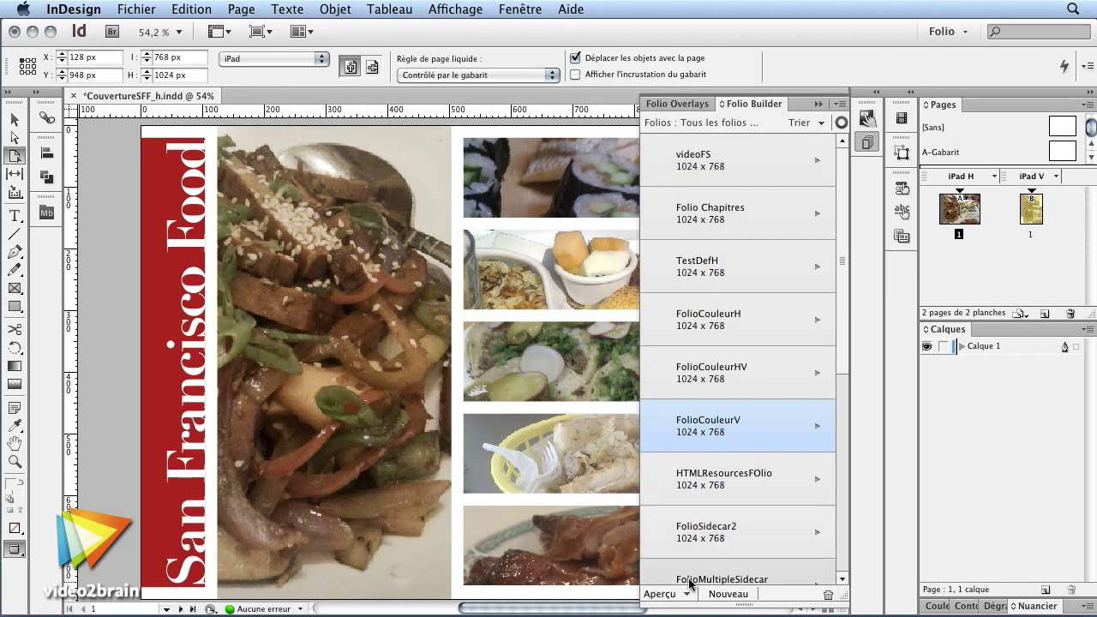
left_click(730, 595)
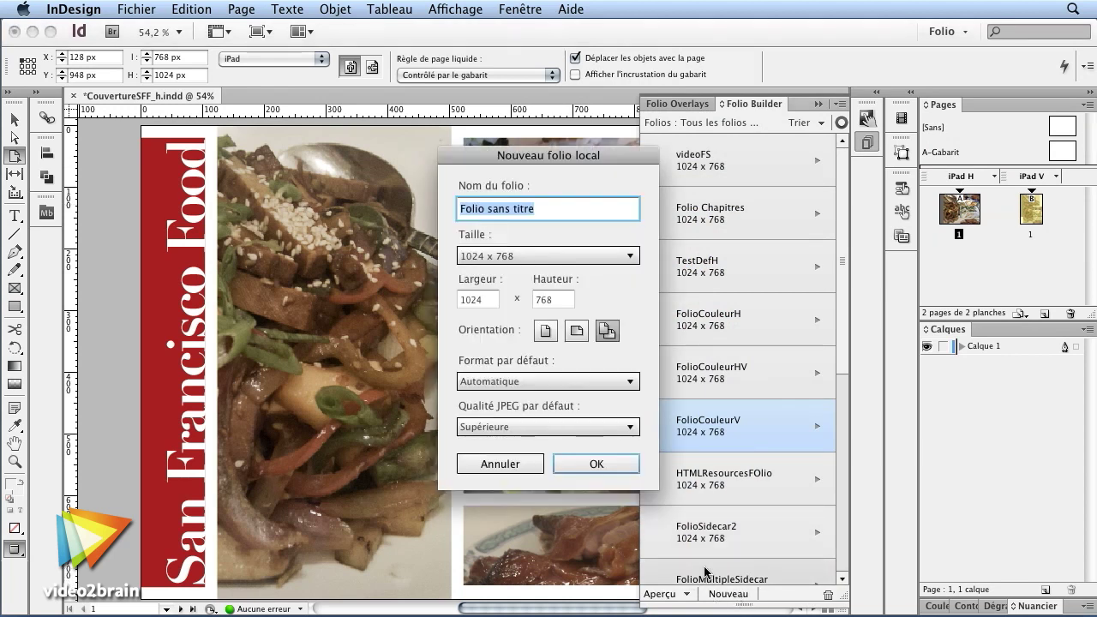
type("HV")
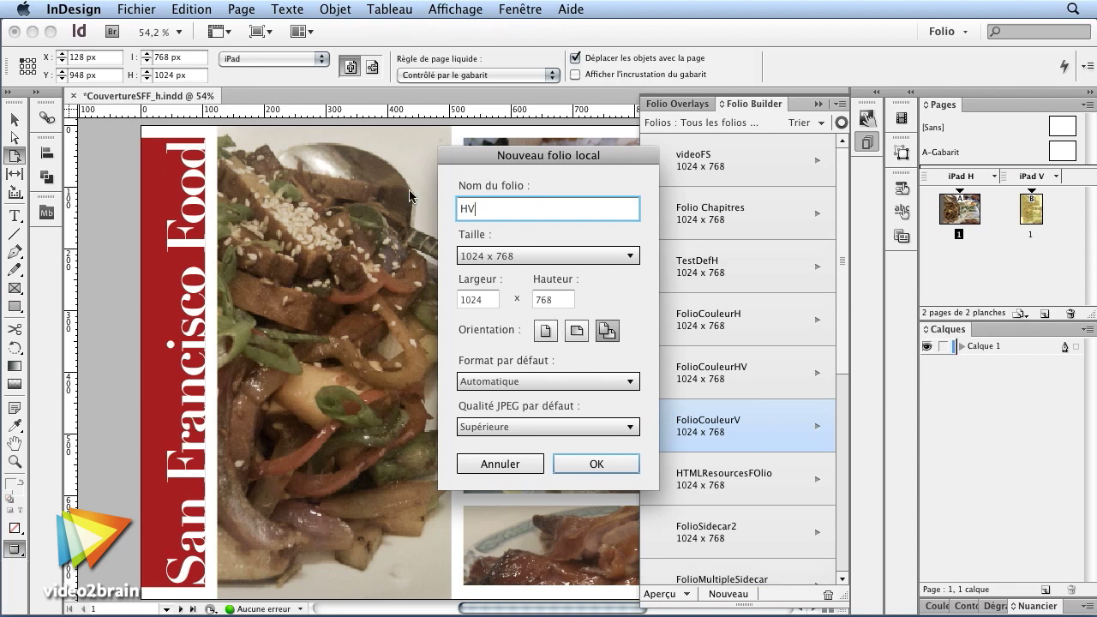
left_click(609, 332)
left_click(602, 463)
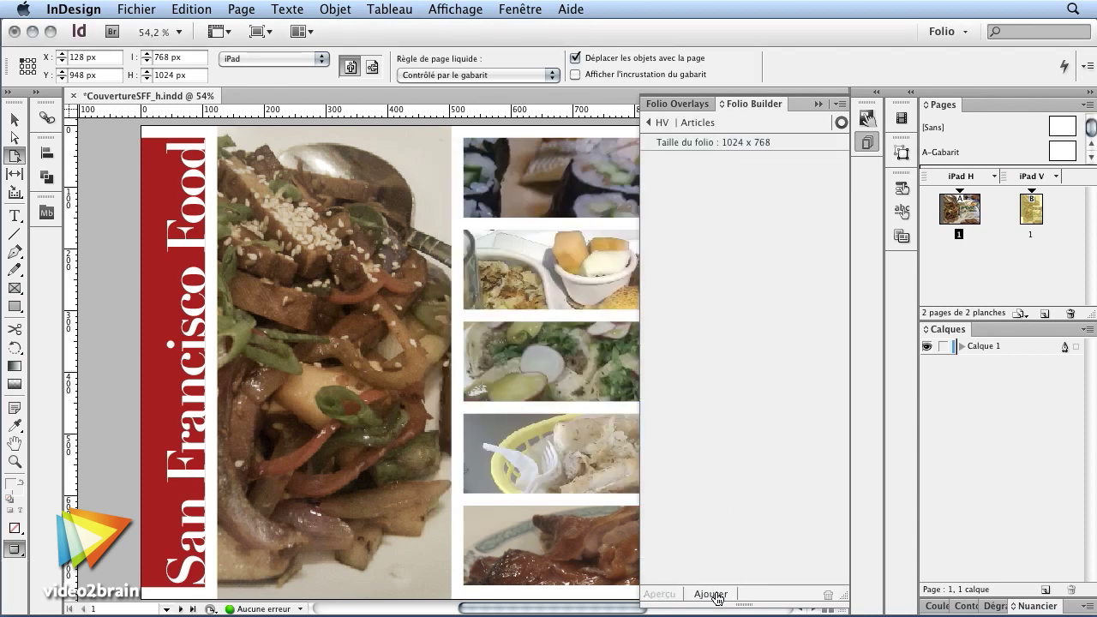
Step: Compare the horizontal and vertical layouts, and review the portrait and landscape layout settings offered for a new article without creating it
key("super+minus")
key("super+minus")
key("super+minus")
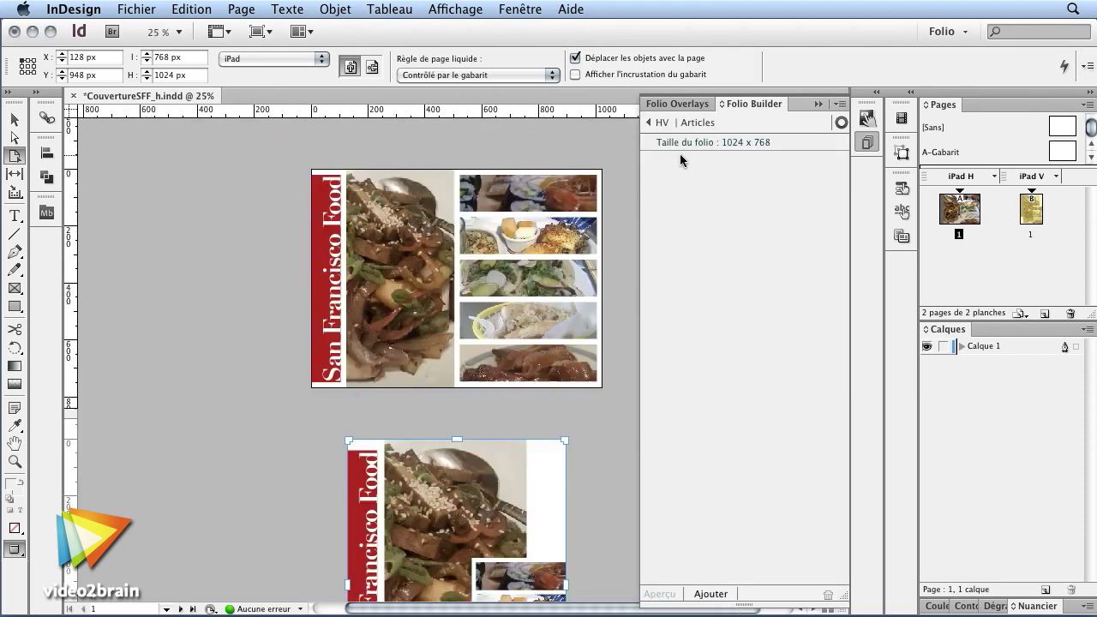
key("shift+Page_Down")
key("shift+Page_Up")
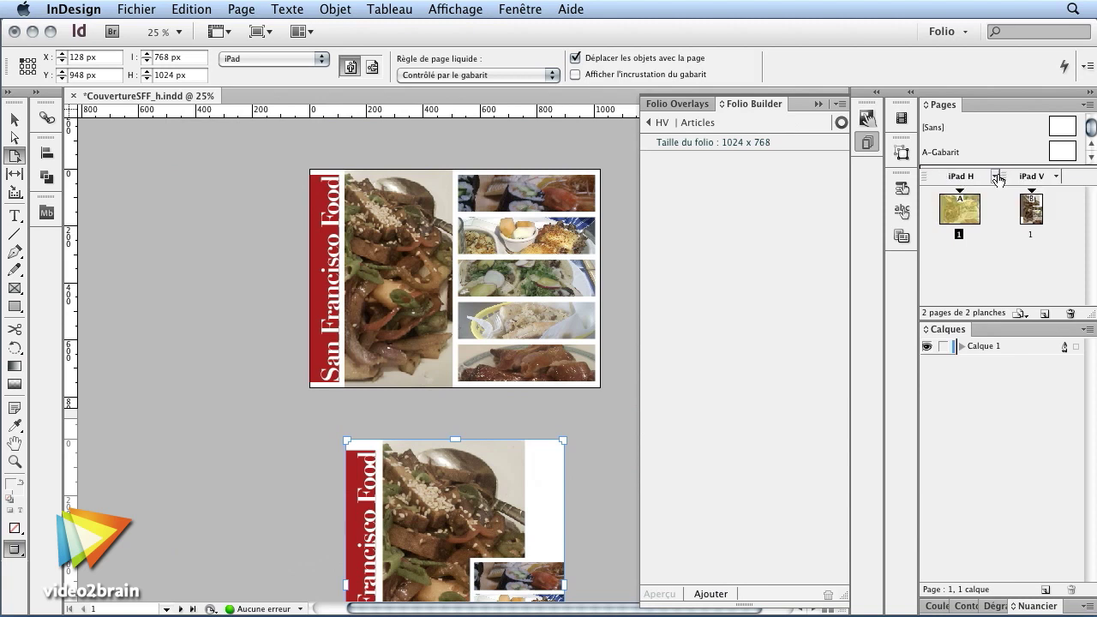
left_click(715, 594)
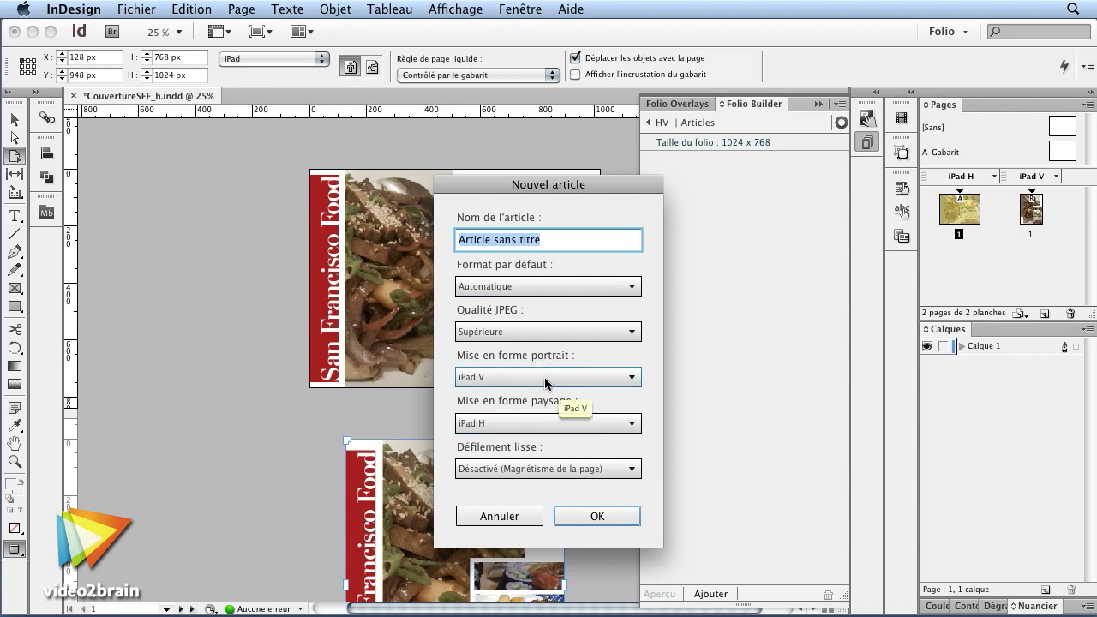
left_click(609, 424)
left_click(614, 423)
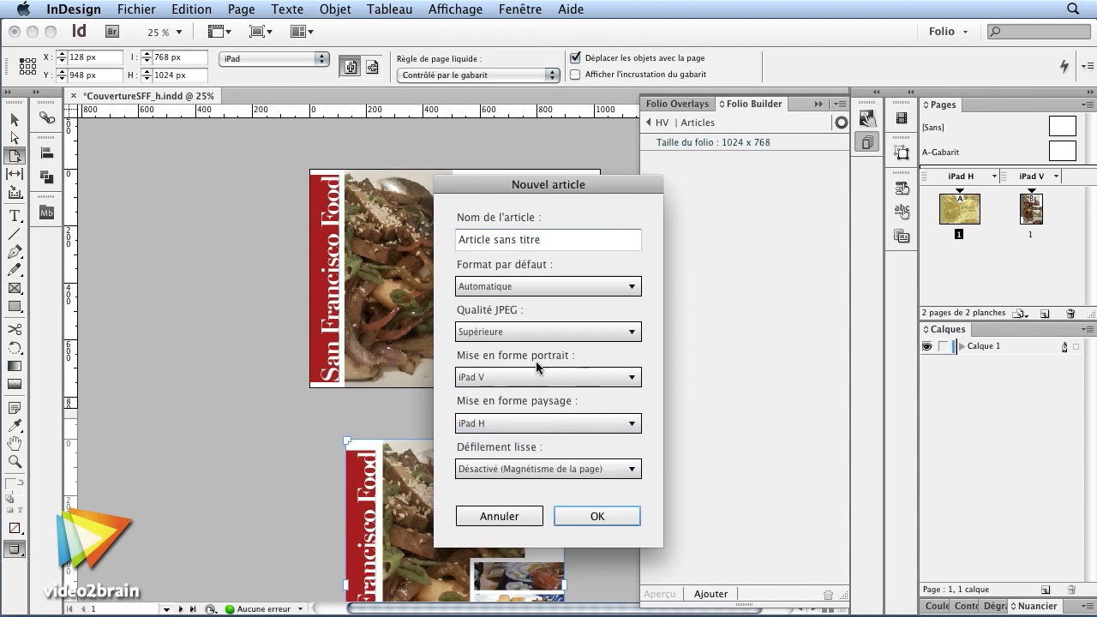
left_click(528, 525)
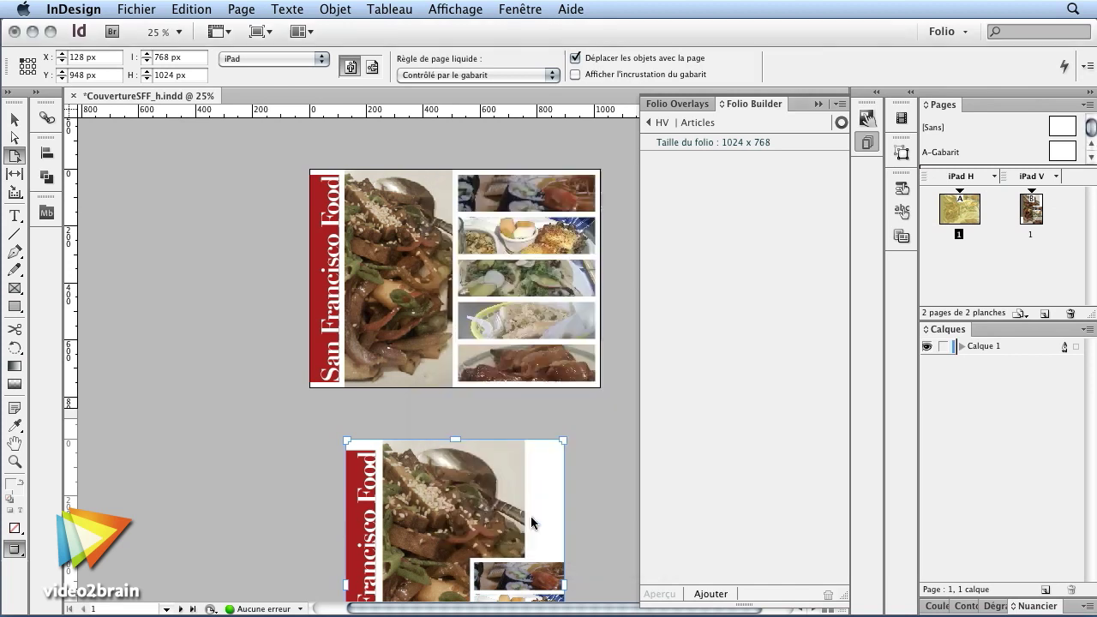
Step: Switch to Finder and open CouvertureSFF_v.indd from the SFF0-Couverture folder in InDesign, leaving the links list collapsed
key("super+Tab")
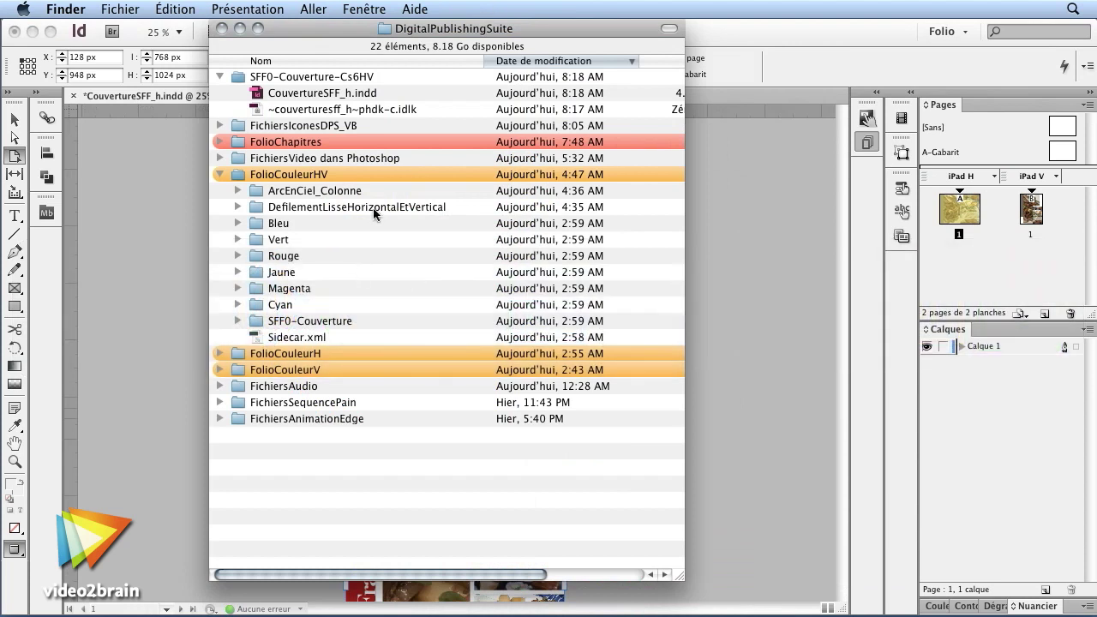
left_click(327, 319)
key("Right")
key("Down")
key("super+Tab")
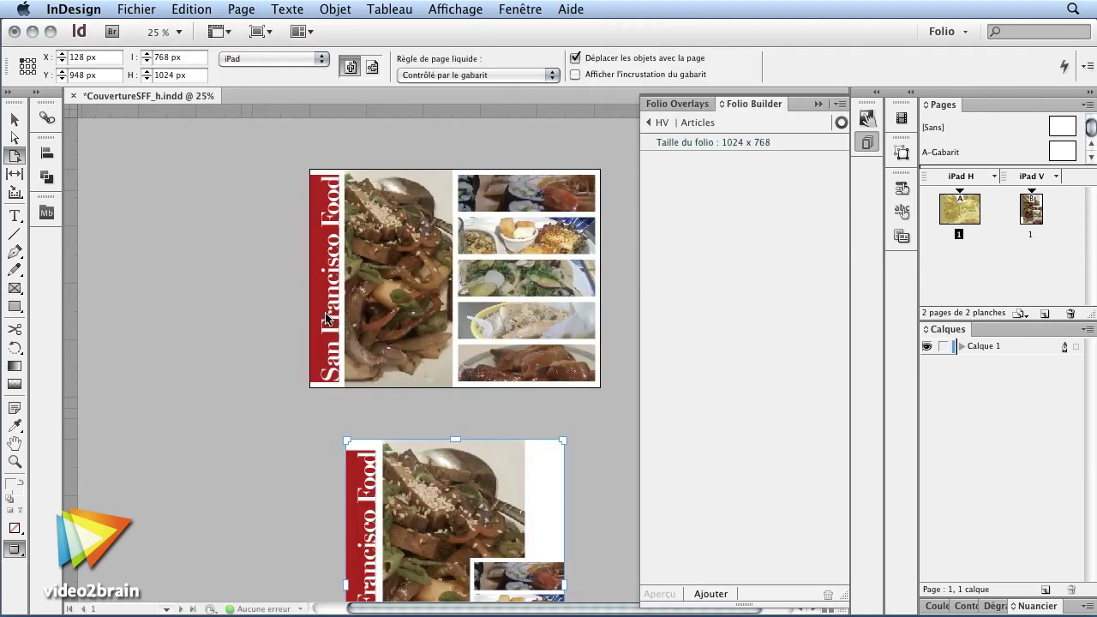
left_click(637, 381)
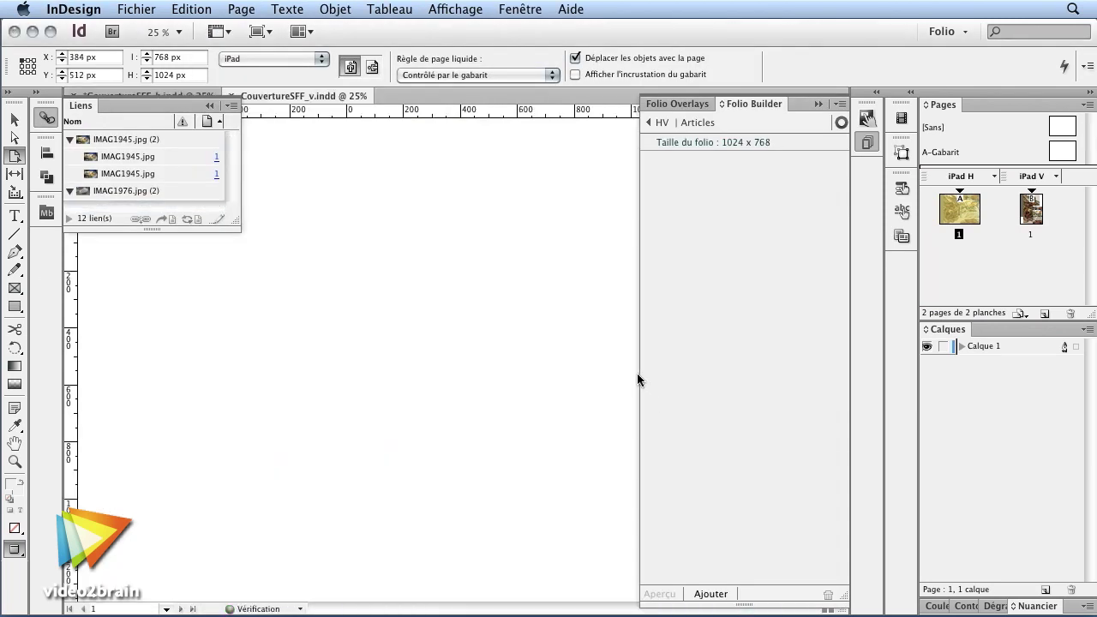
left_click(209, 106)
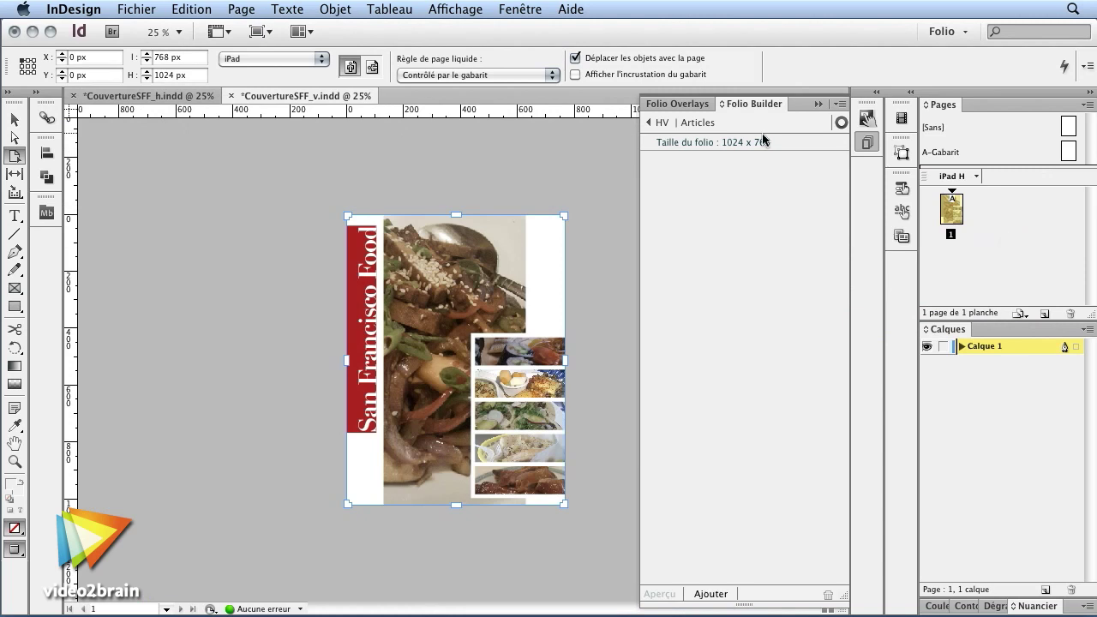
Step: Check the new article settings offered for the vertical-only document, and close that document without adding the article
left_click(711, 594)
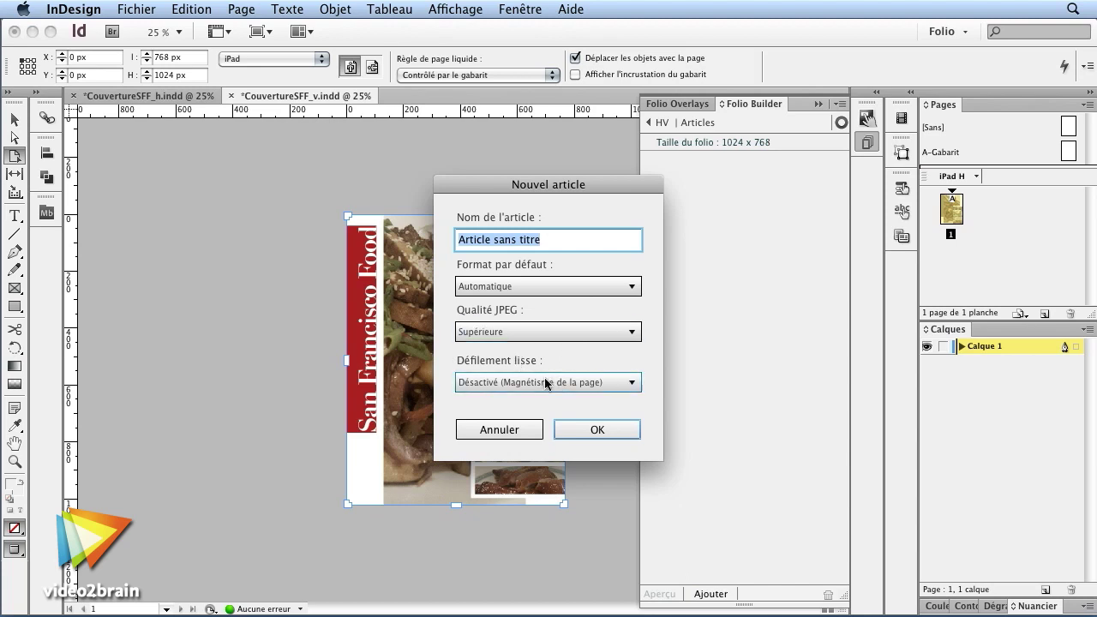
key("Escape")
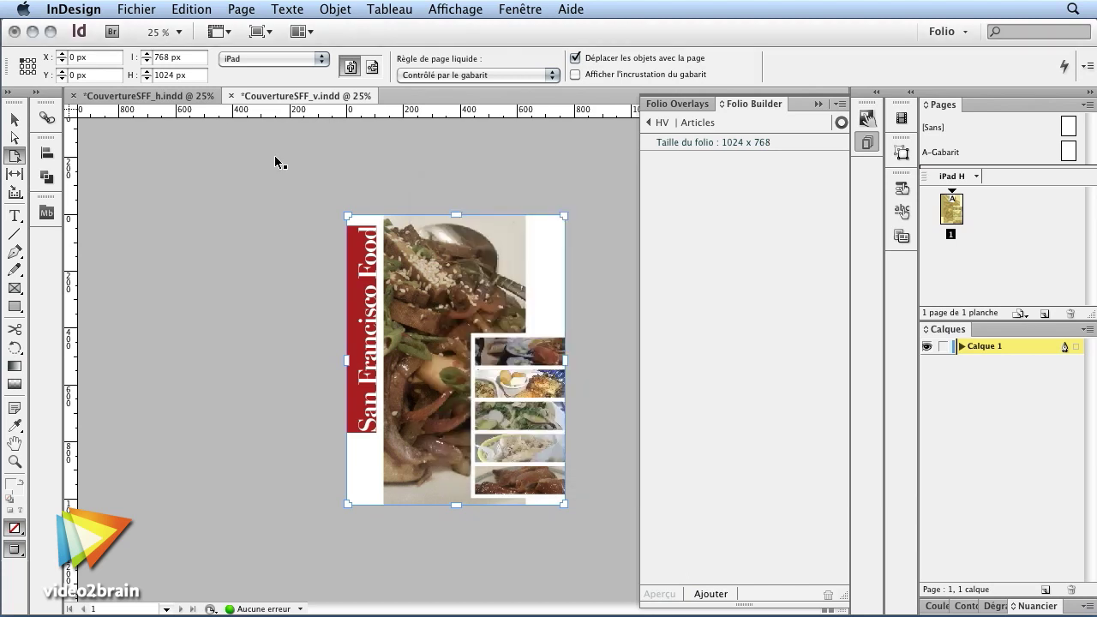
key("super+w")
left_click(454, 216)
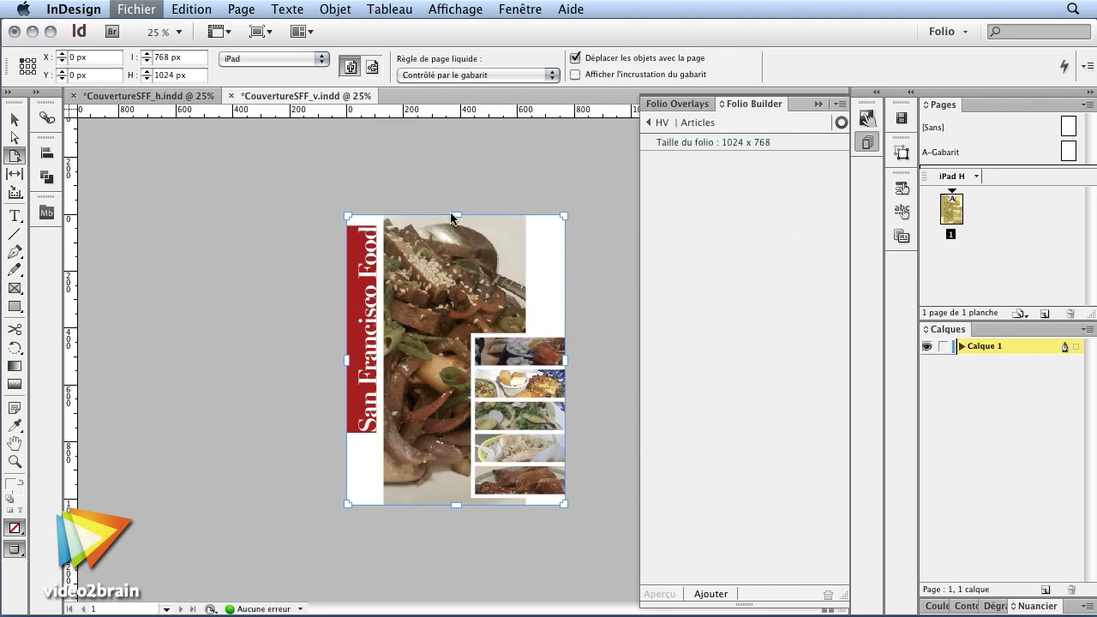
Step: Try to add an article using iPad V for portrait and iPad H for landscape, and save CouvertureSFF_h.indd
left_click(711, 594)
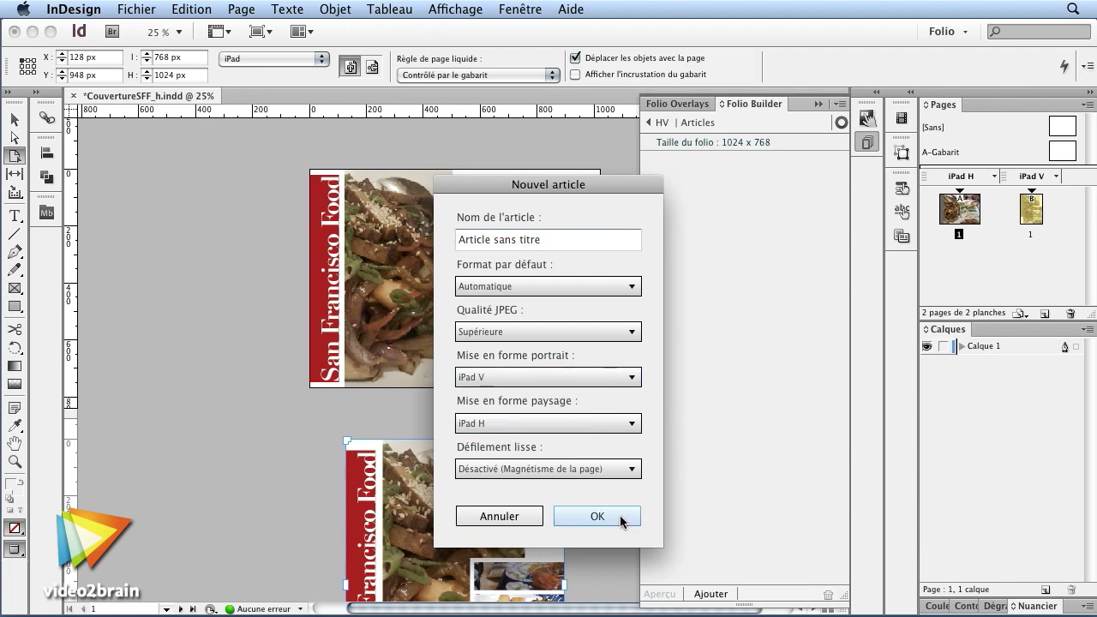
left_click(620, 515)
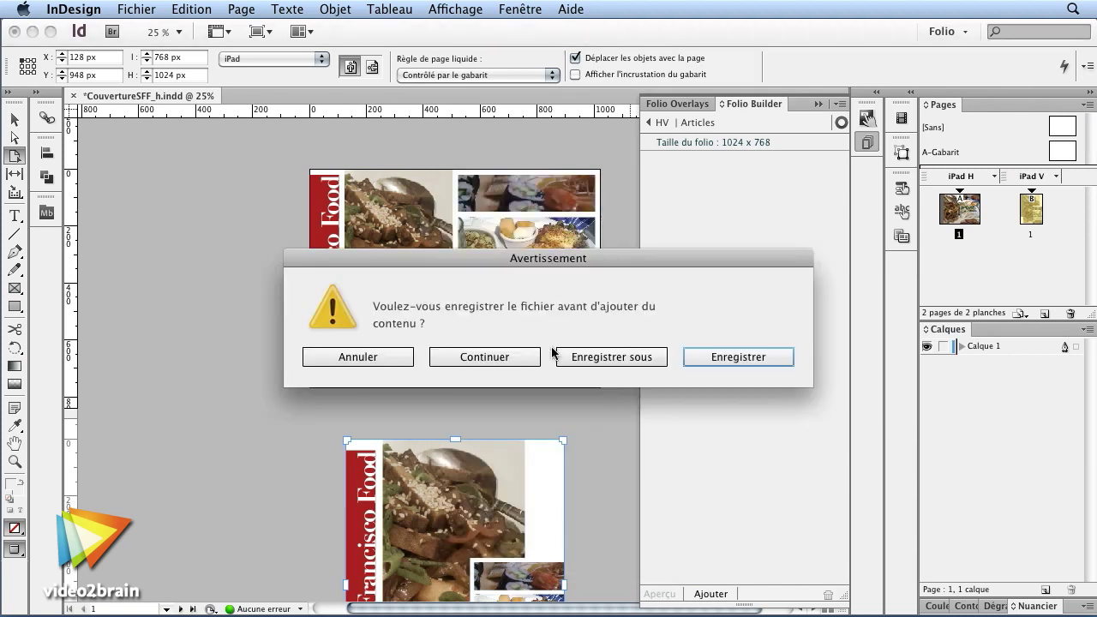
left_click(538, 357)
key("super+s")
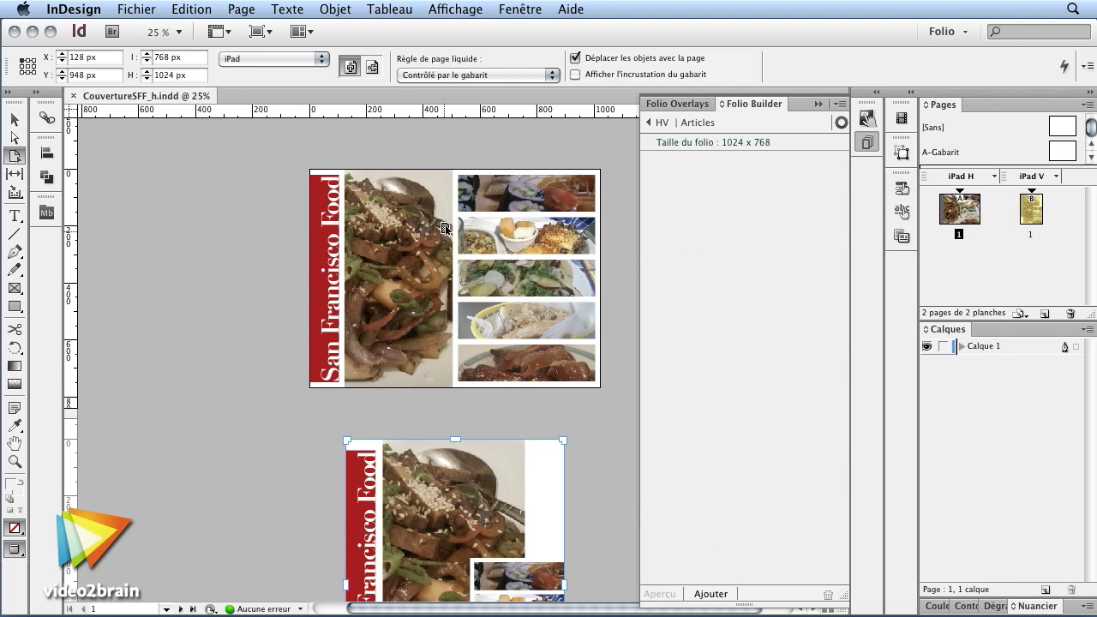
Step: Close the saved cover document and create a new blank landscape iPad document from the default preset
key("v")
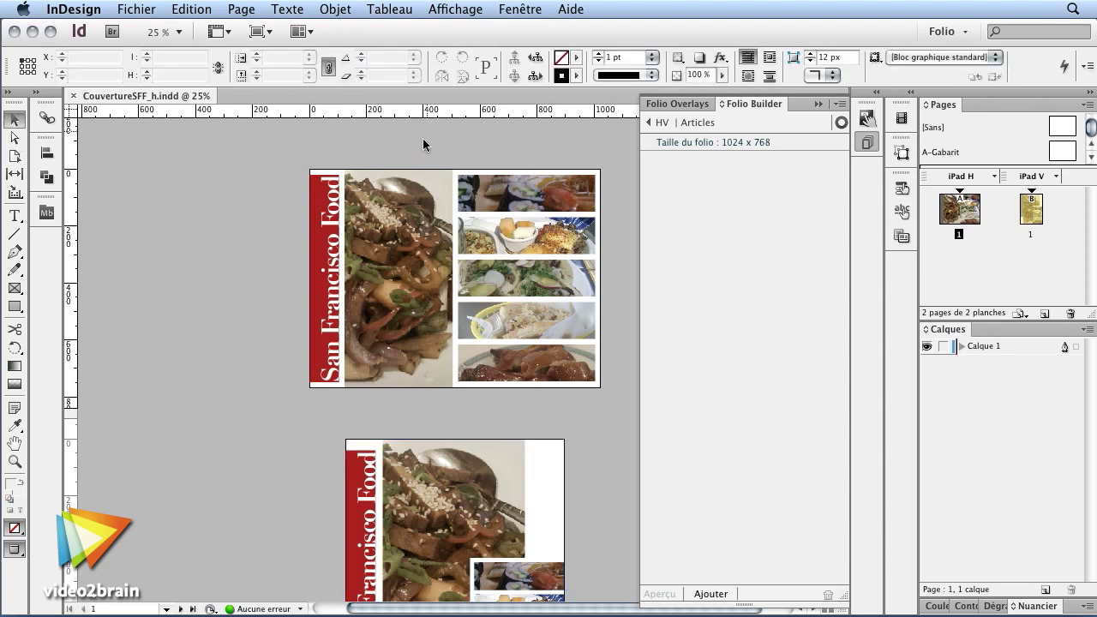
left_click(413, 214)
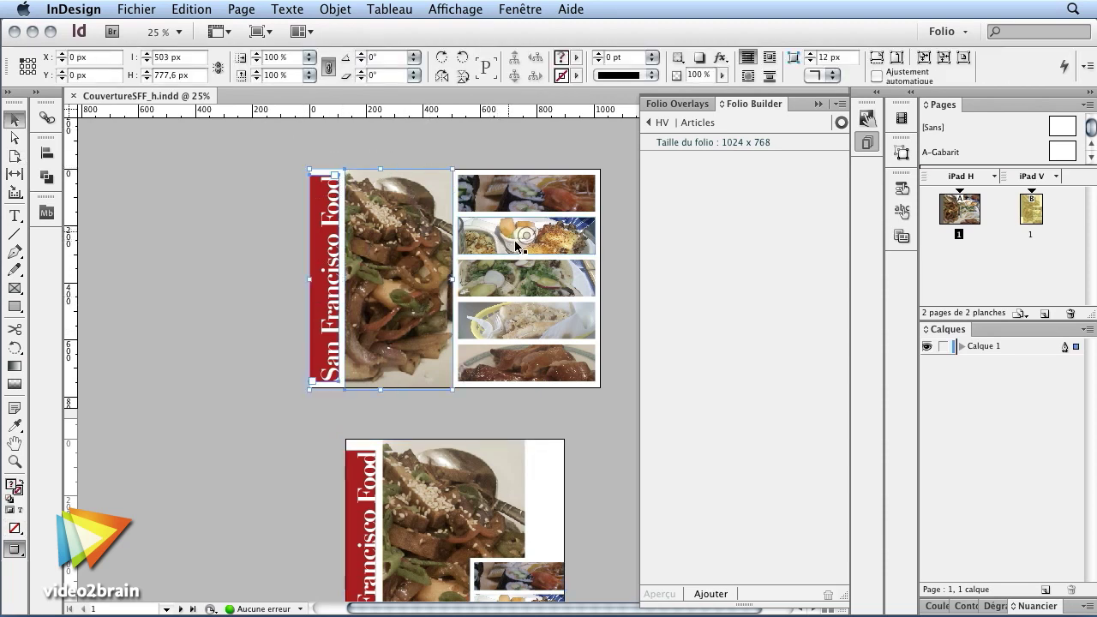
left_click(495, 297, "shift")
key("super+w")
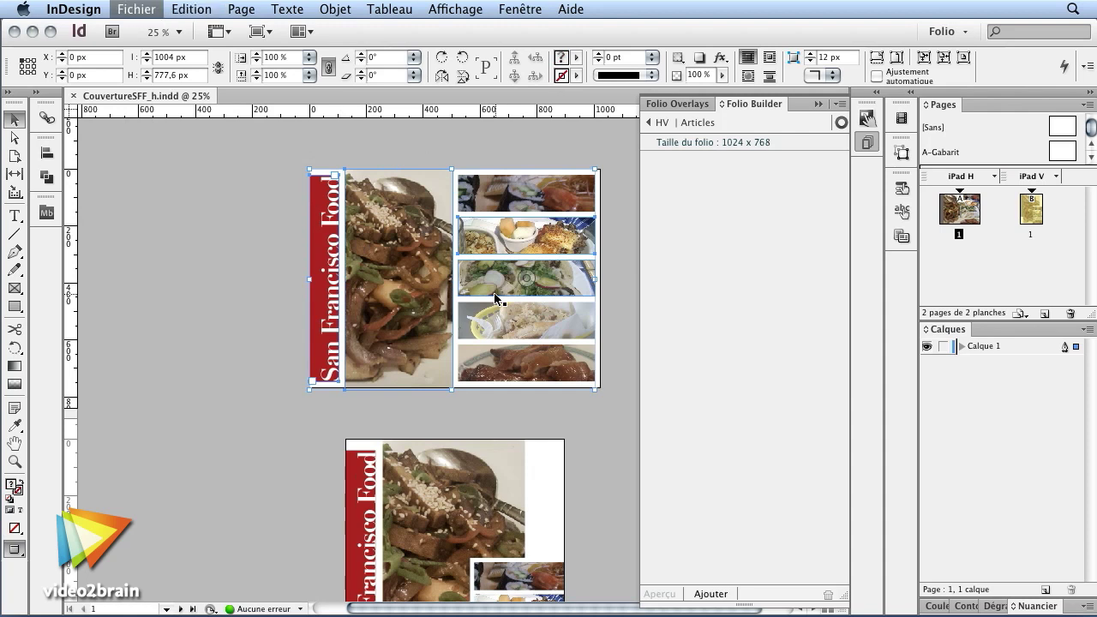
key("super+n")
key("Return")
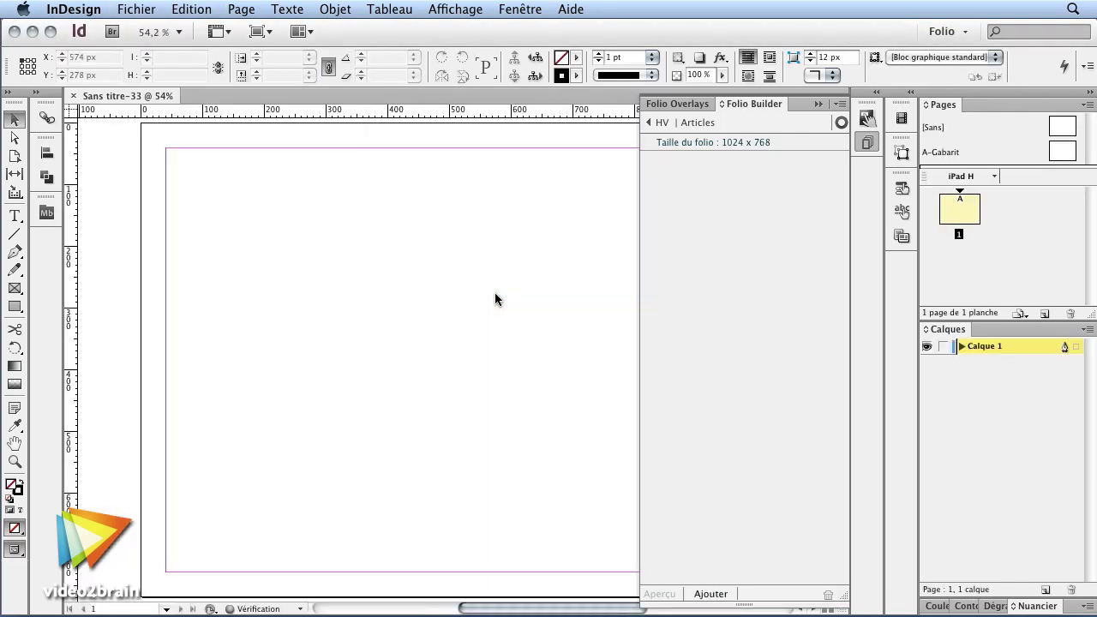
Step: Collapse the folio list and paste the red title banner and the two food photos onto the blank landscape page
left_click(819, 104)
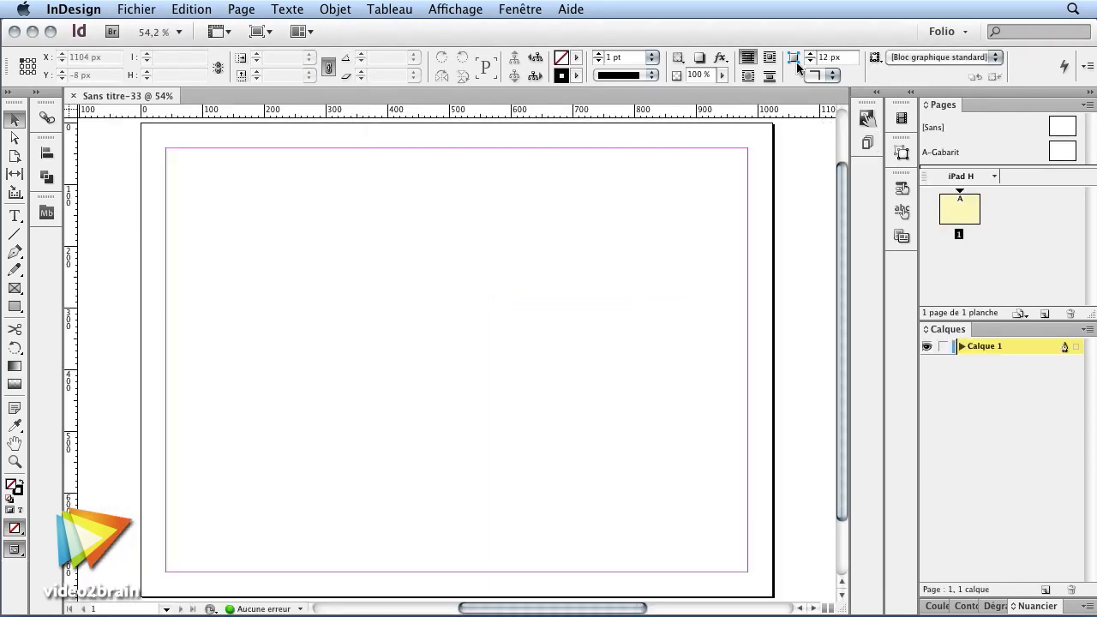
key("super+v")
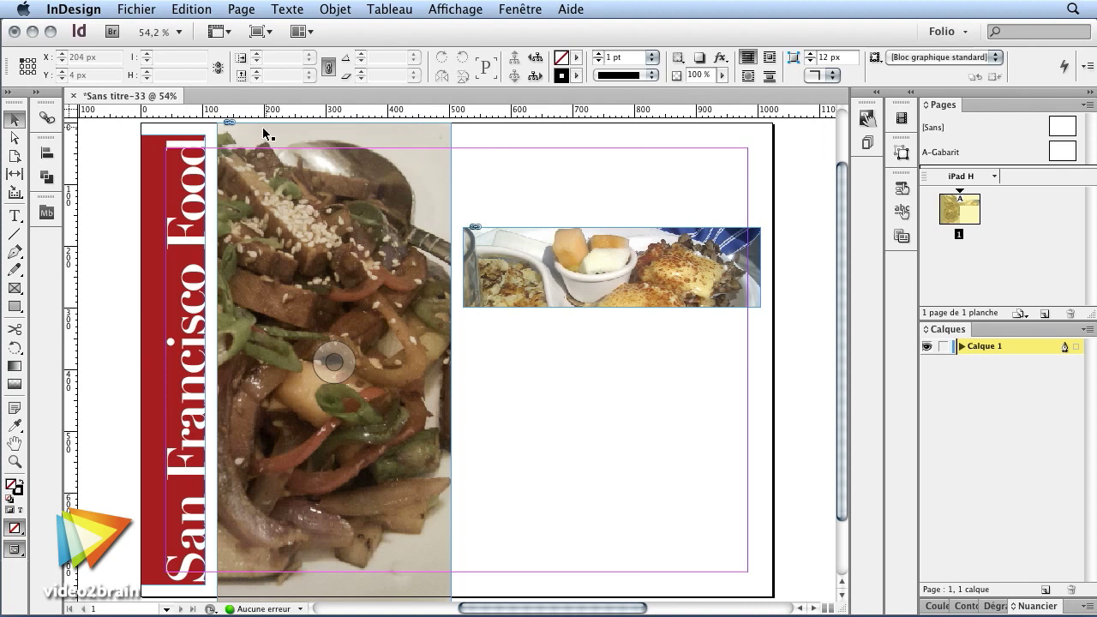
mouse_move(485, 213)
left_mouse_down()
mouse_move(480, 177)
mouse_move(498, 223)
left_mouse_up()
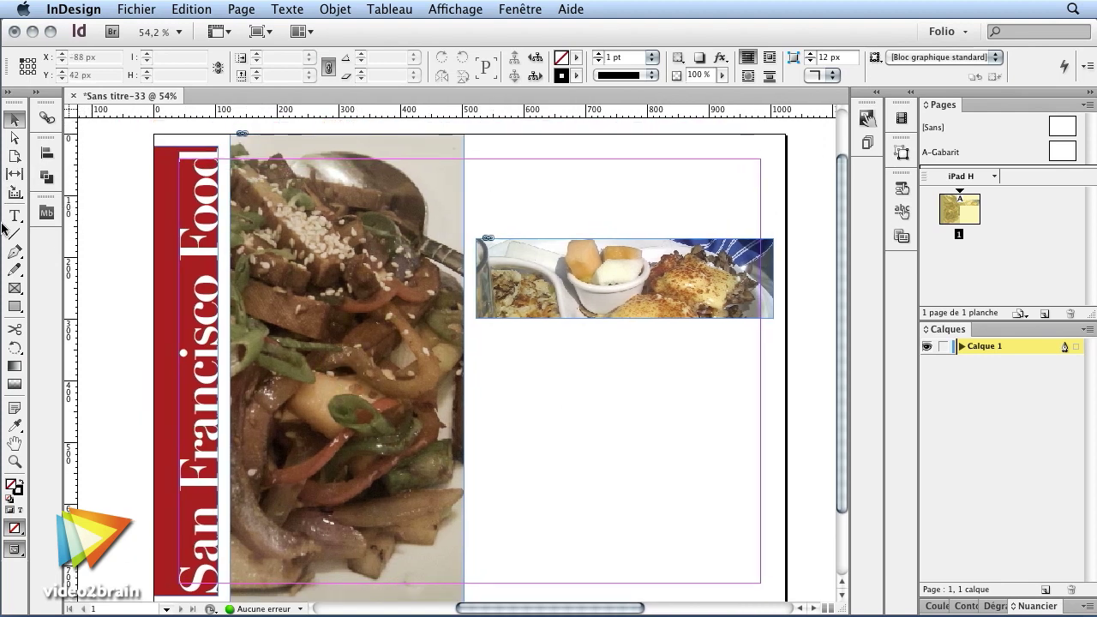
Step: Display the liquid layout settings, select the red title banner, and set the page's liquid rule to Basé sur l'objet
left_click(14, 156)
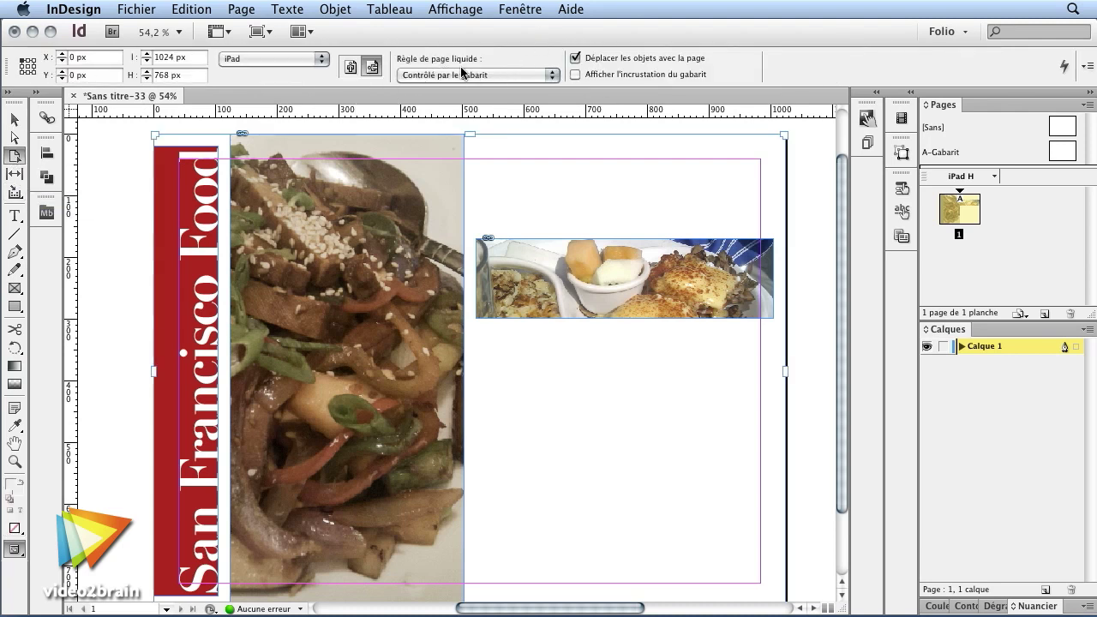
left_click(901, 237)
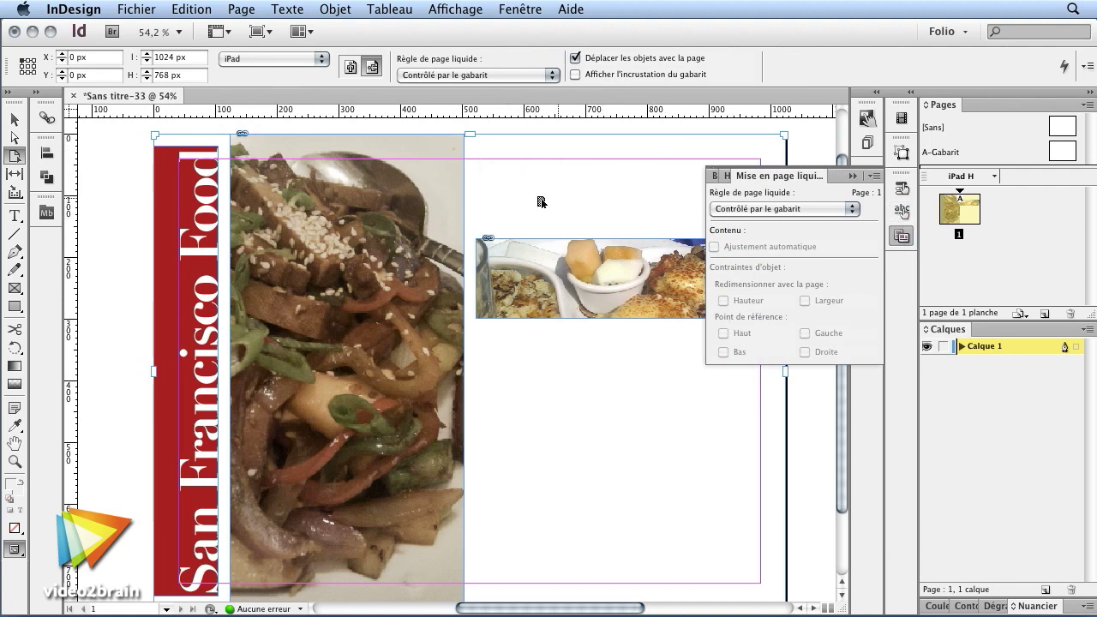
key("v")
left_click(214, 239)
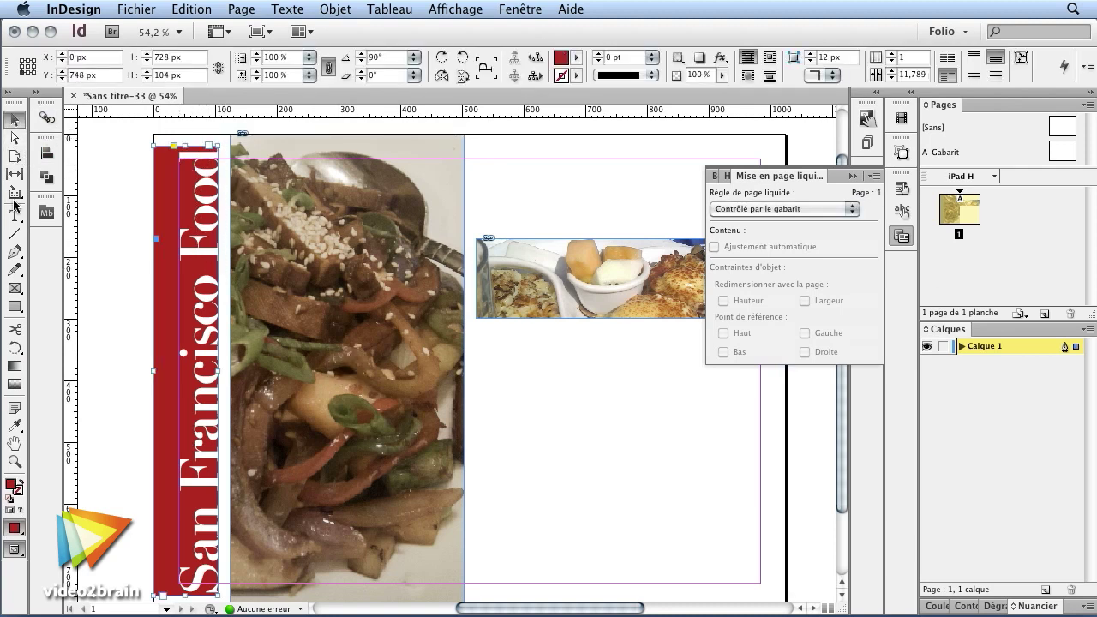
left_click(14, 158)
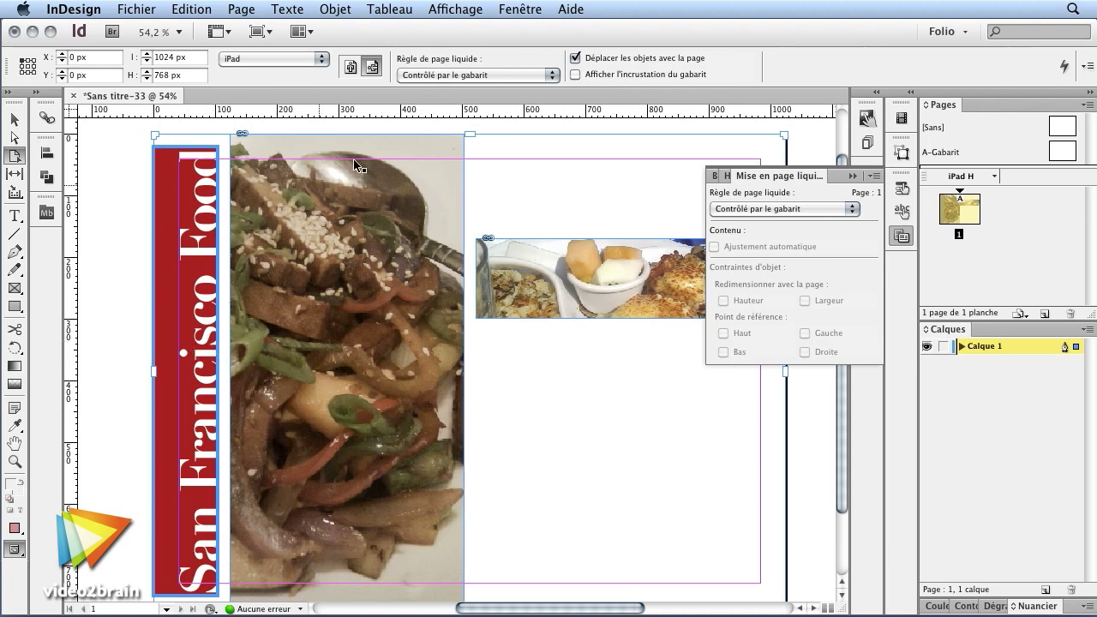
left_click(780, 208)
left_click(786, 173)
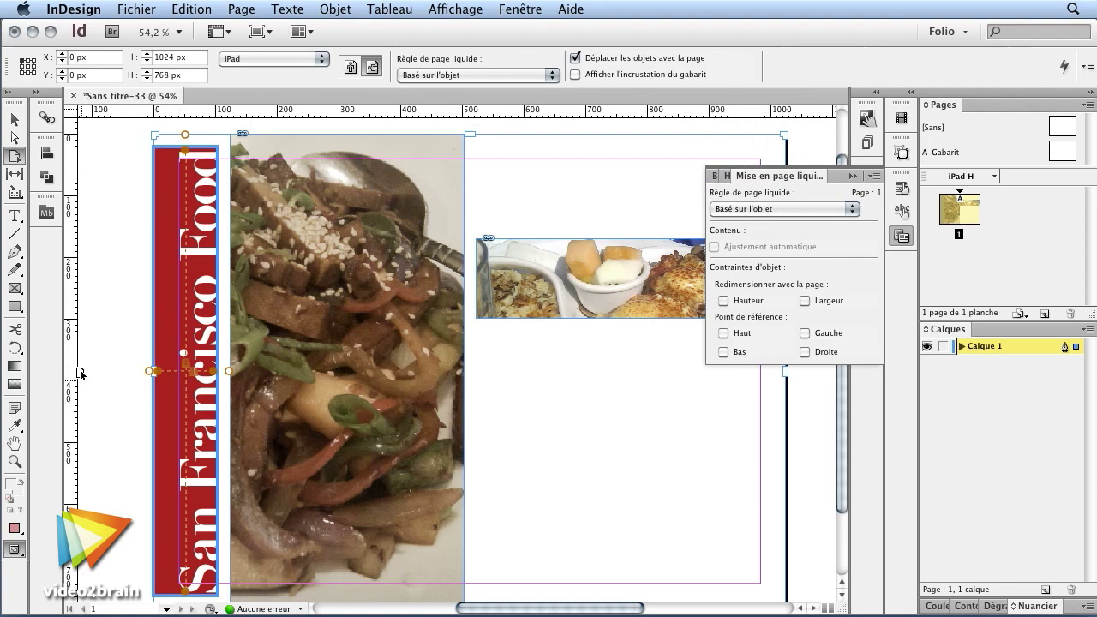
Step: Pin the title banner to the page's left edge and preview how it reacts to a page resize
left_click_drag(147, 370, 142, 369)
left_click(142, 369)
left_click(144, 373)
left_click_drag(786, 145, 685, 299)
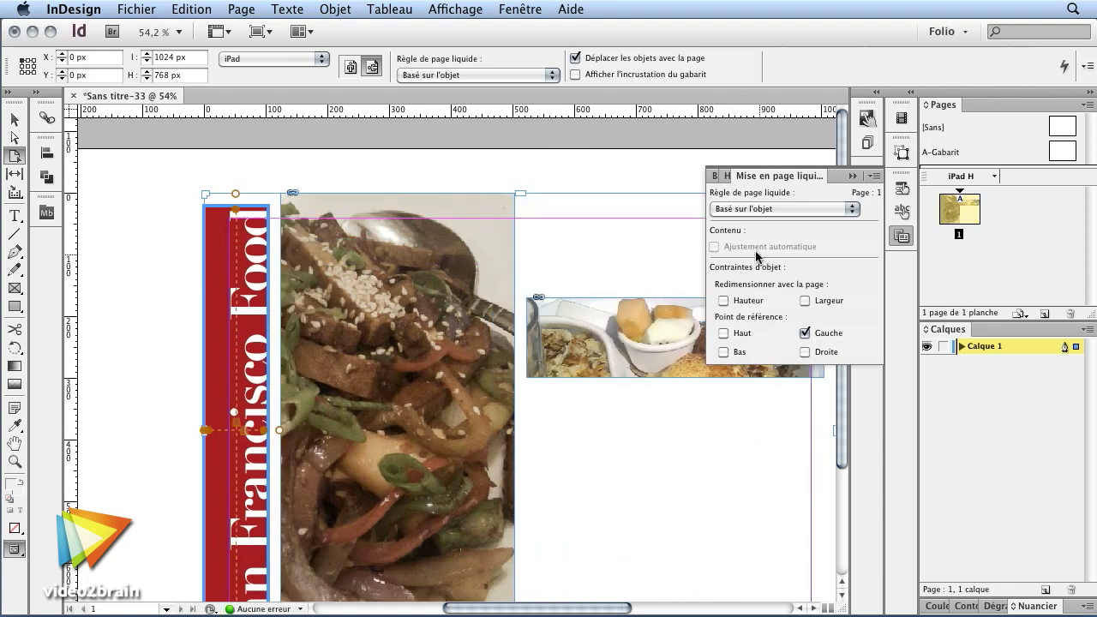
Step: Pin the title banner to the page's top and bottom edges, make its height resize with the page, and preview a resize
left_click(723, 332)
key("super+minus")
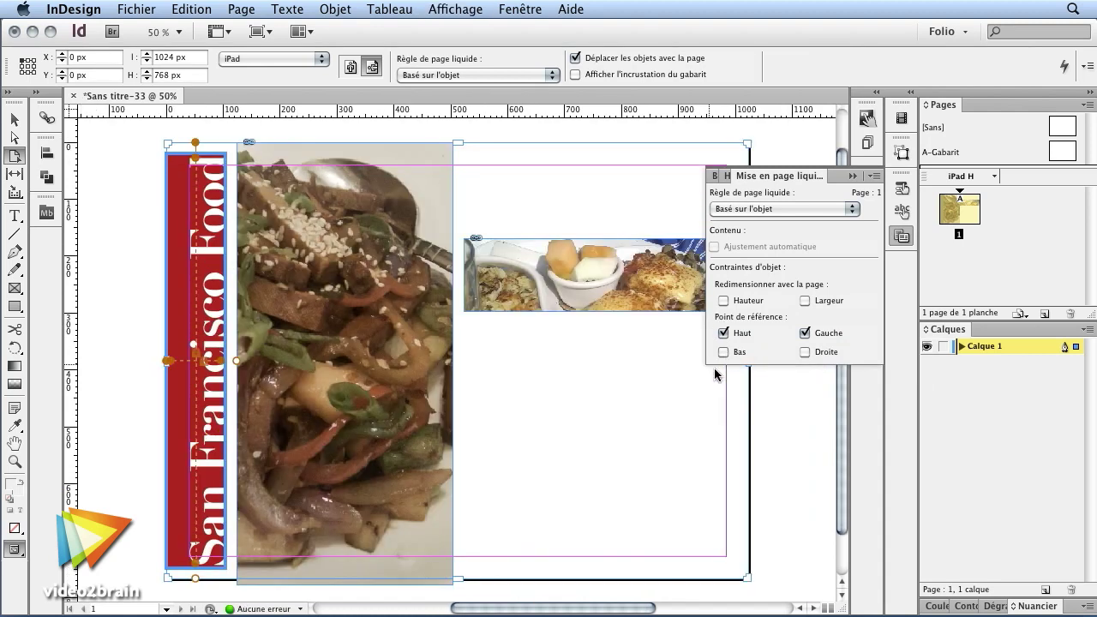
left_click(725, 300)
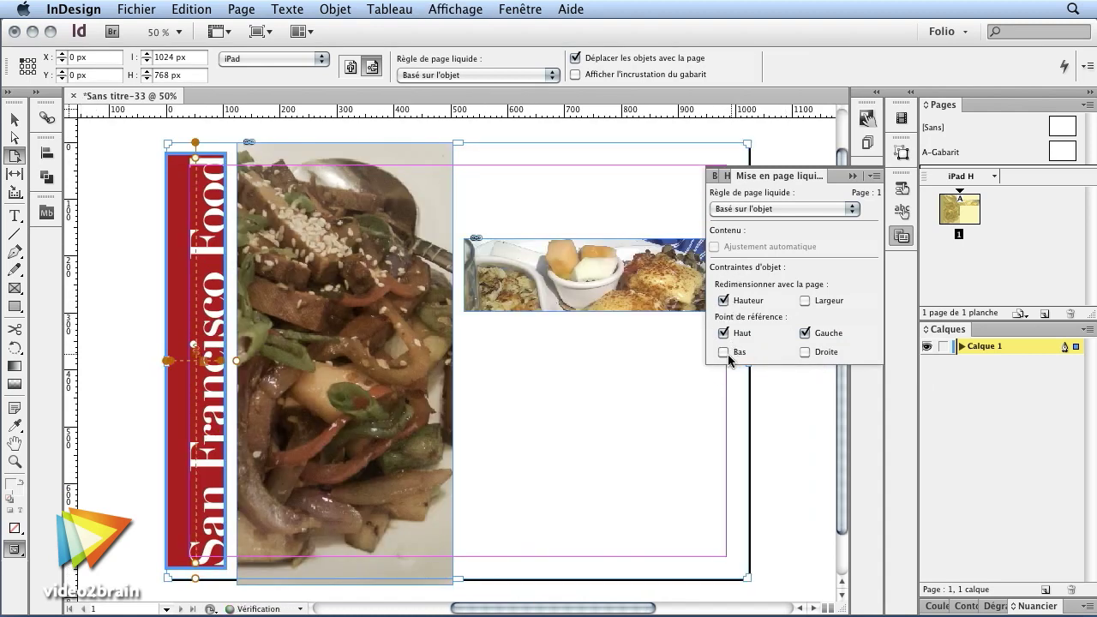
left_click_drag(459, 143, 485, 328)
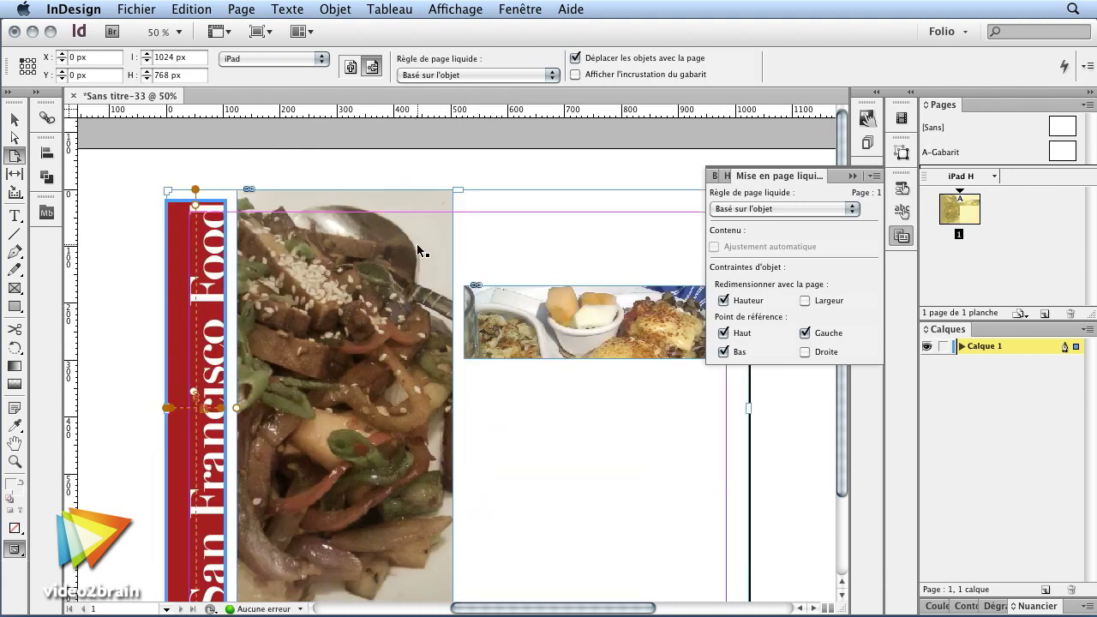
Step: Make the tall food photo's height resize with the page and pin it at the top, bottom and left, testing a page resize
left_click(371, 297)
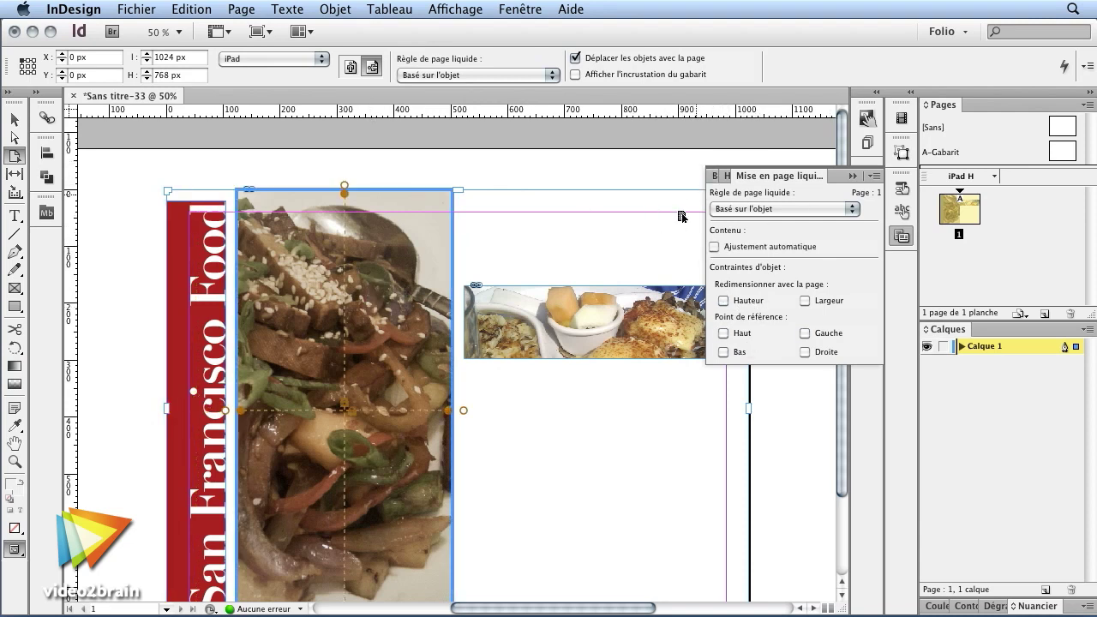
left_click(745, 302)
left_click(744, 334)
left_click(744, 352)
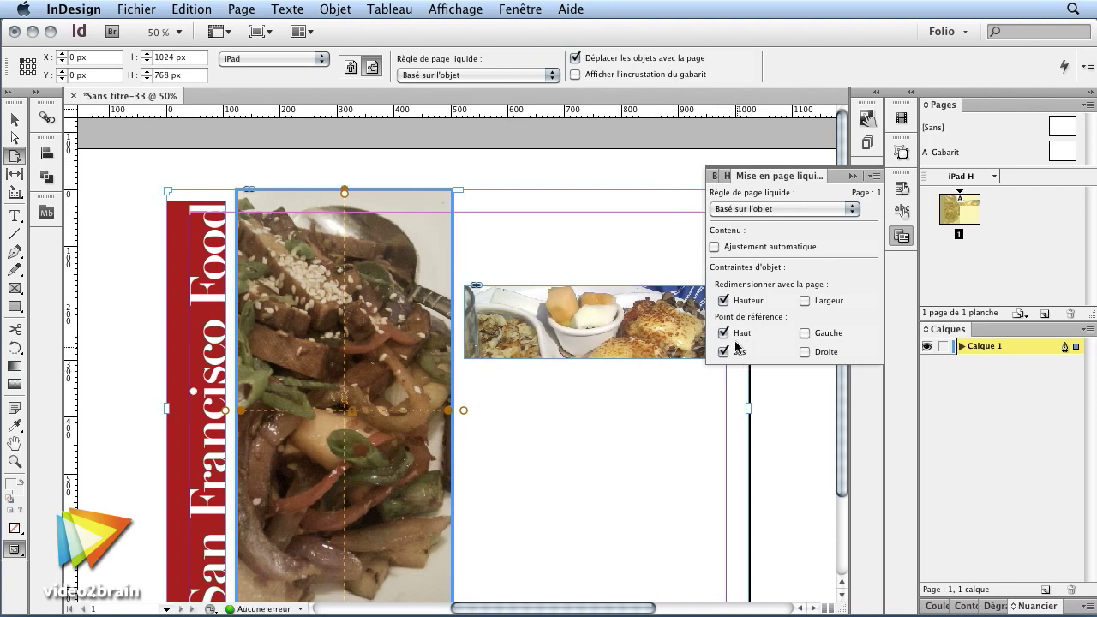
left_click(807, 334)
mouse_move(744, 410)
left_mouse_down()
mouse_move(568, 423)
mouse_move(737, 408)
left_mouse_up()
key("super+z")
left_click_drag(177, 189, 215, 264)
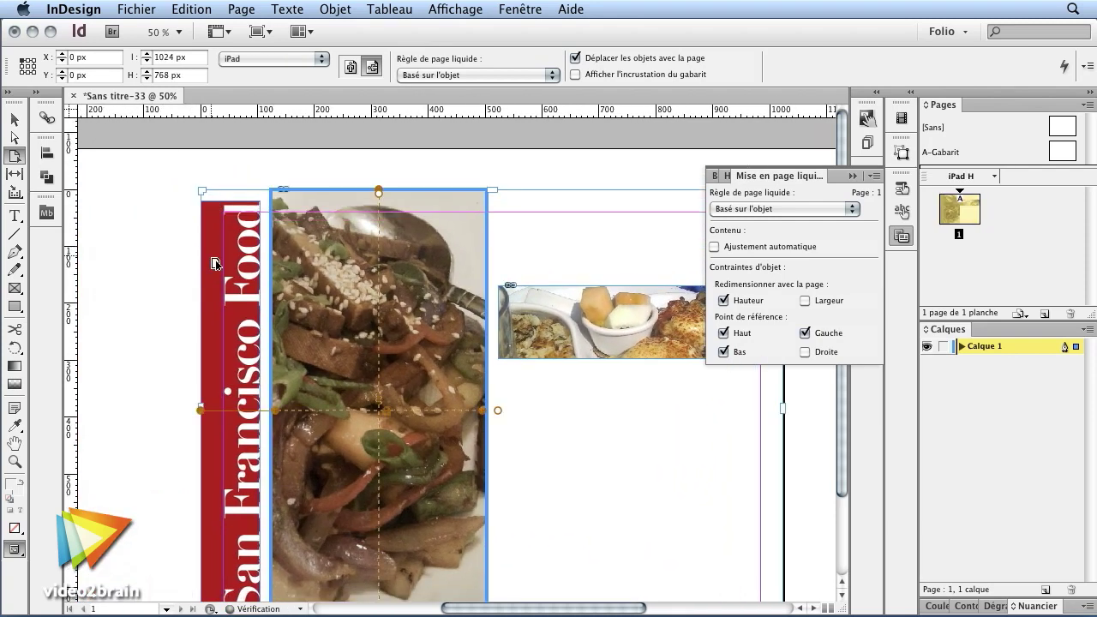
Step: Turn on automatic content fitting (Ajustement automatique) for the tall food photo
left_click(14, 119)
left_click(422, 246)
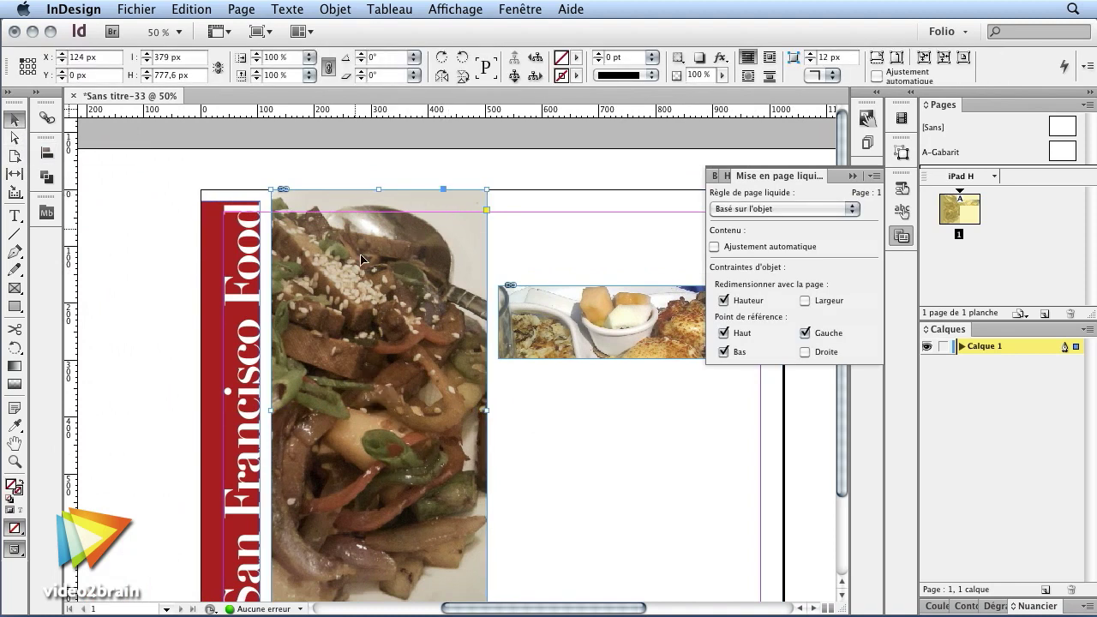
left_click(877, 76)
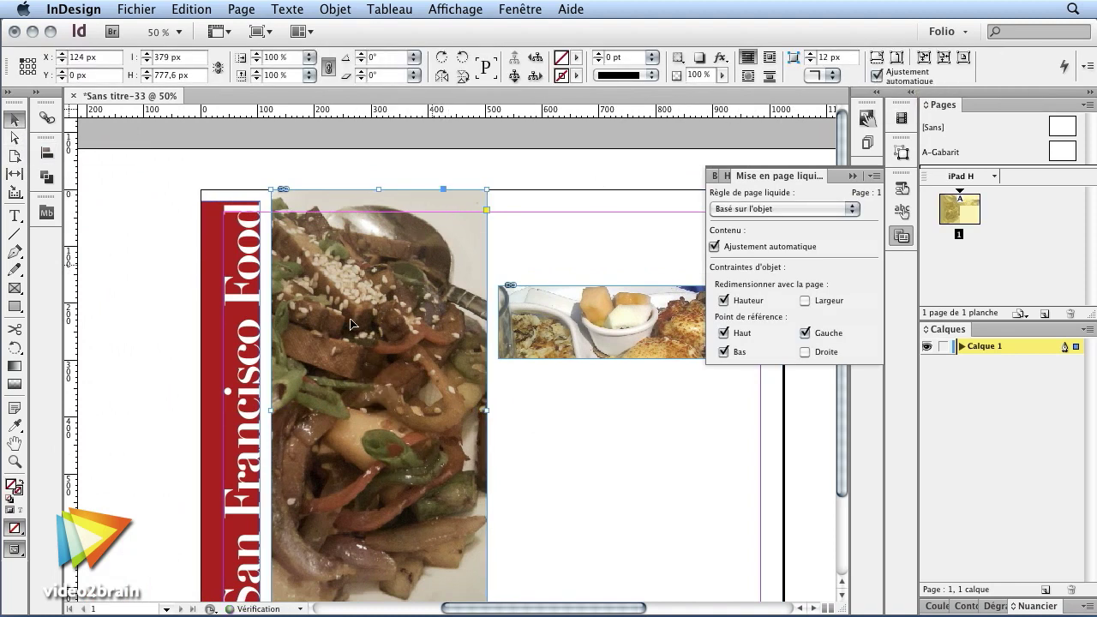
Step: Try shrinking the tall photo's frame to about 192 by 498 px to test the automatic fitting, and undo the resize
left_click(369, 397)
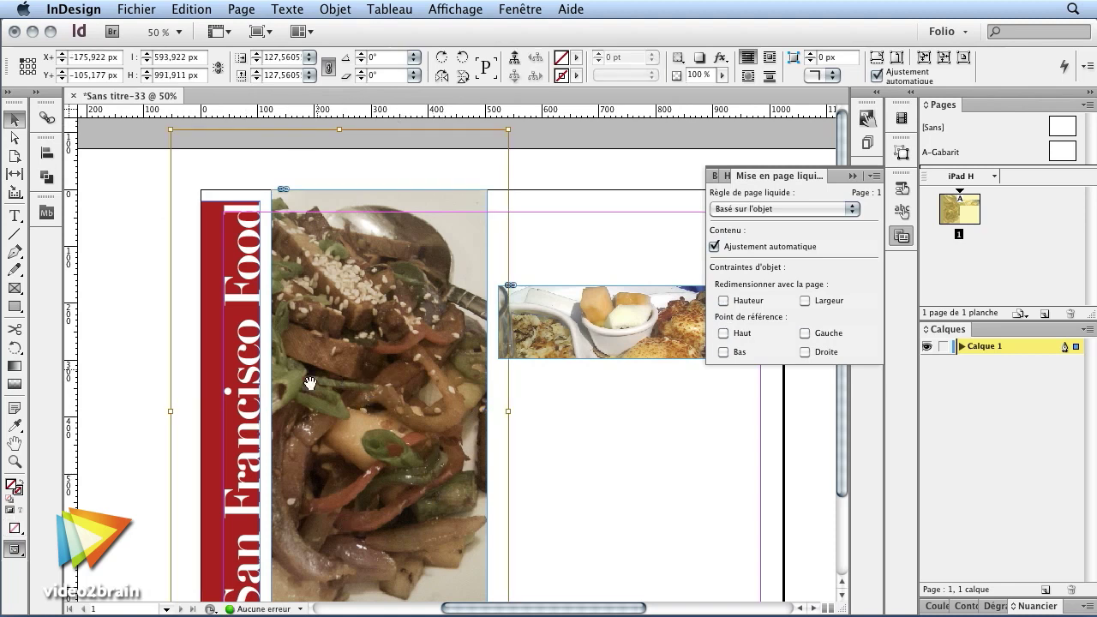
key("super+minus")
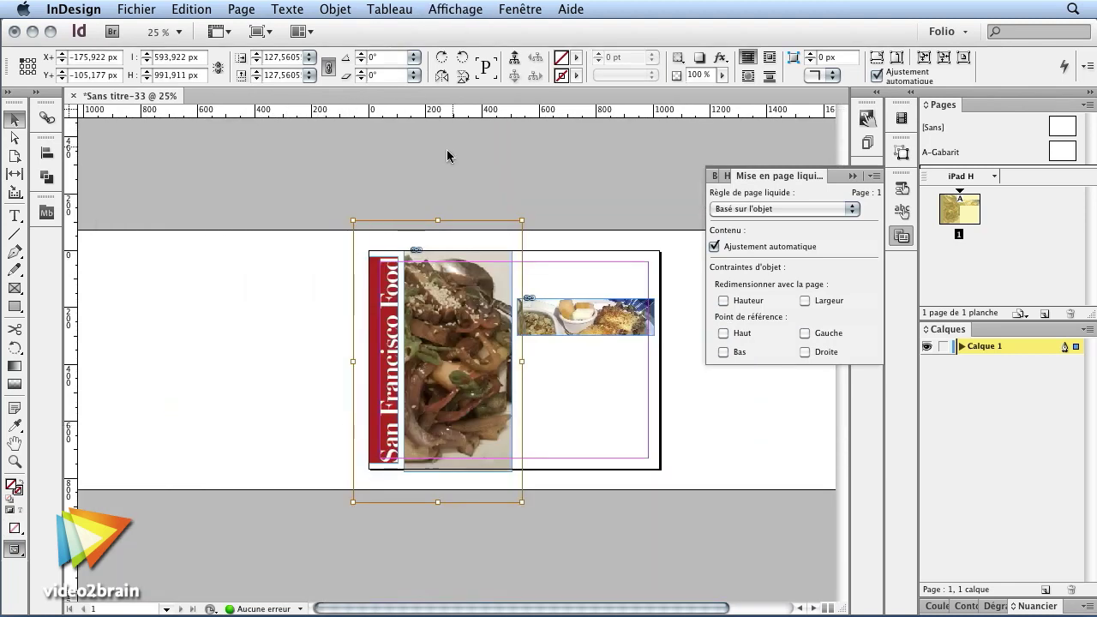
left_click(512, 252)
left_click_drag(511, 250, 458, 330)
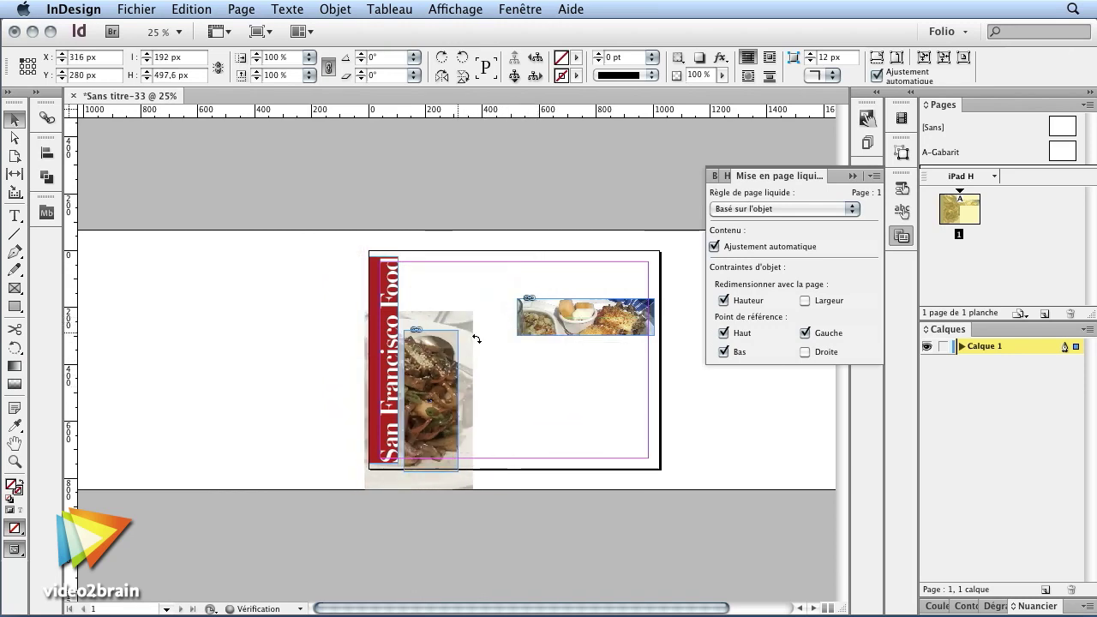
key("super+alt+c")
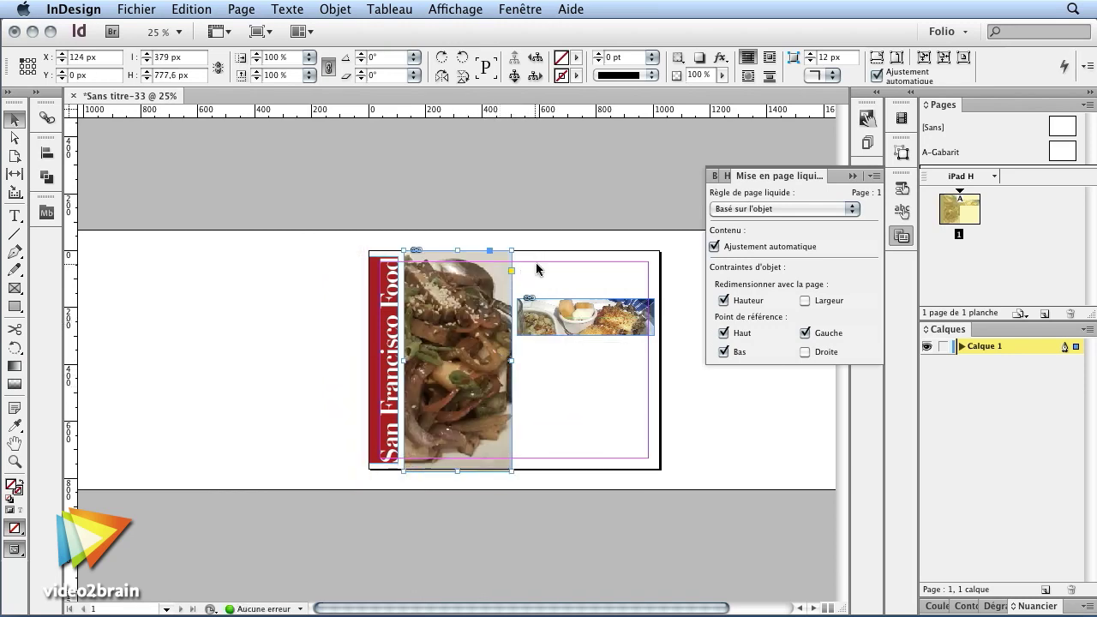
Step: Deselect the photo and use the Page tool to preview how all objects adapt to other page sizes
left_click(529, 288)
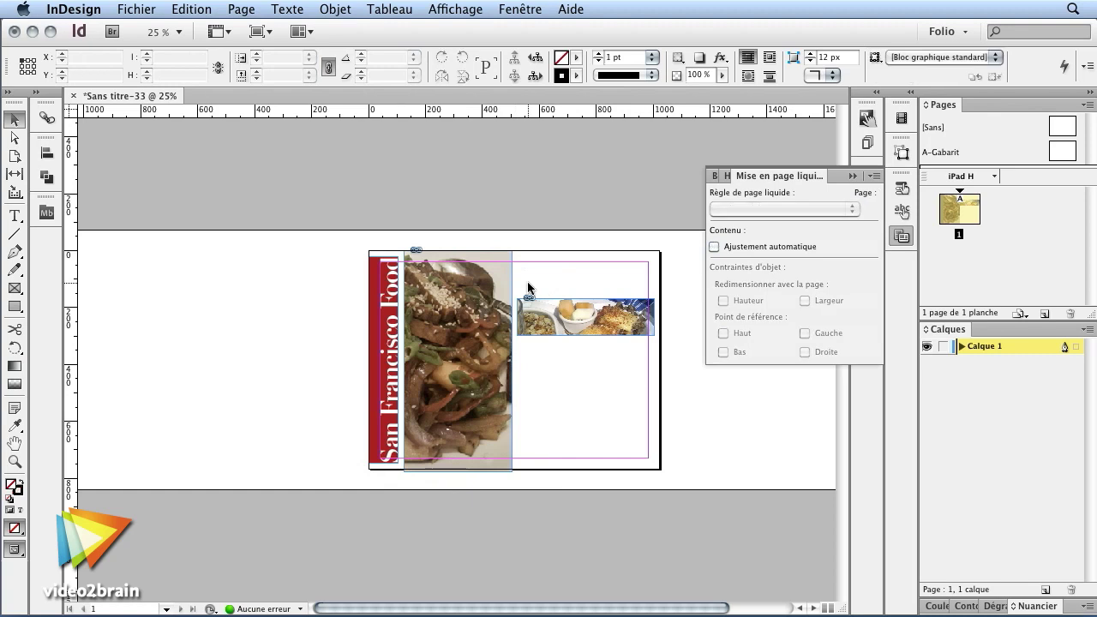
key("shift+p")
left_click_drag(659, 253, 702, 180)
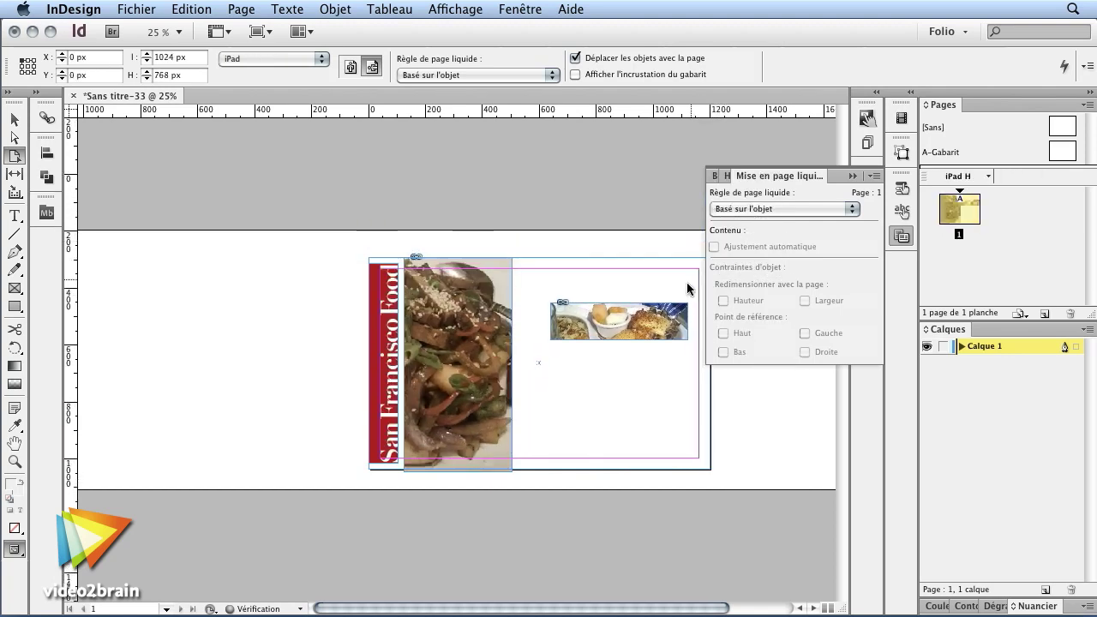
mouse_move(661, 363)
left_mouse_down()
mouse_move(545, 363)
mouse_move(649, 362)
mouse_move(666, 350)
left_mouse_up()
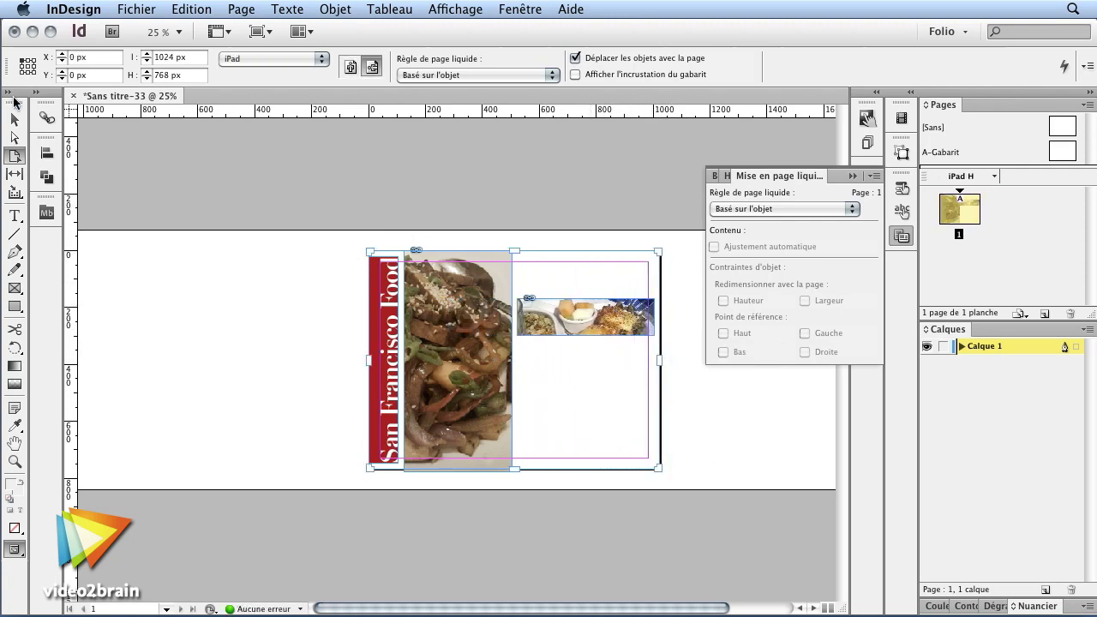
Step: Pin the wide food photo to the page's top and right edges and make its width resize with the page
left_click(14, 119)
left_click(641, 306)
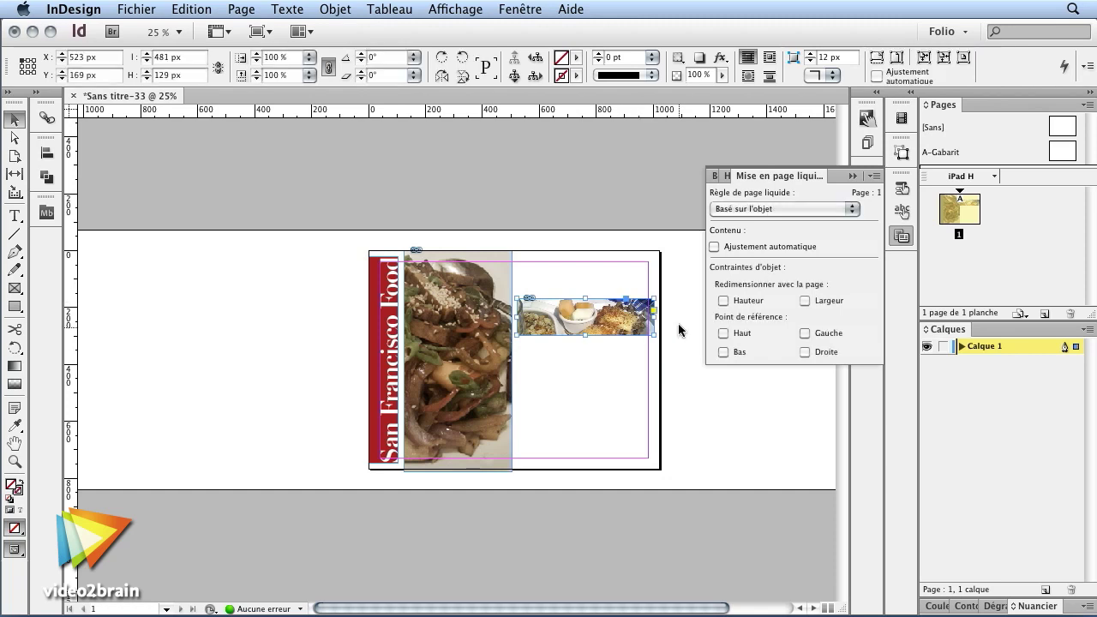
left_click(745, 334)
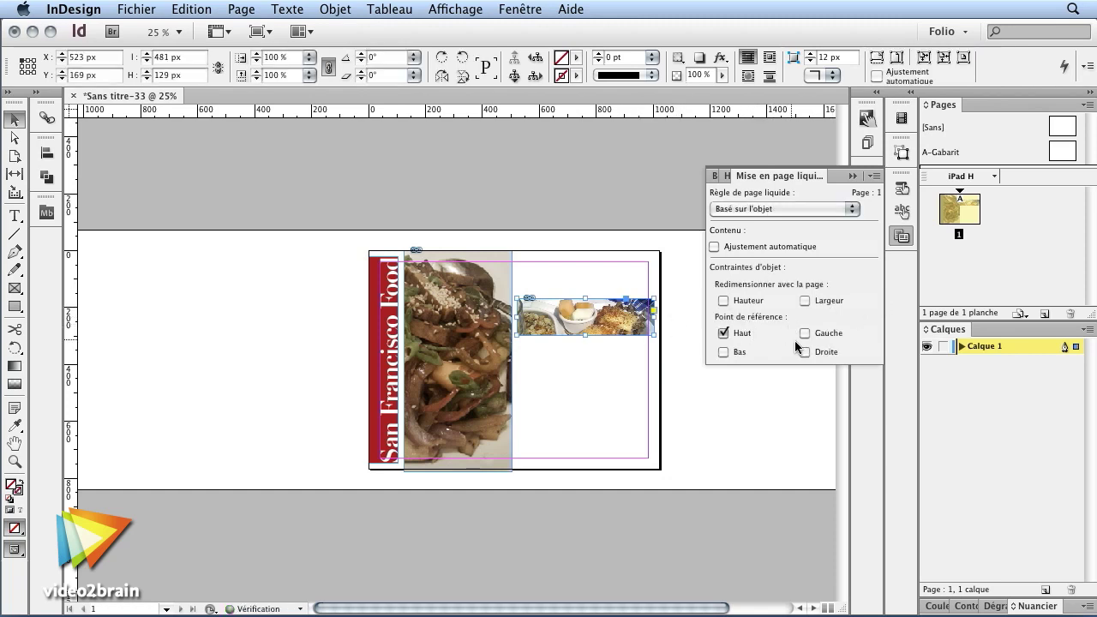
left_click(830, 355)
left_click(805, 302)
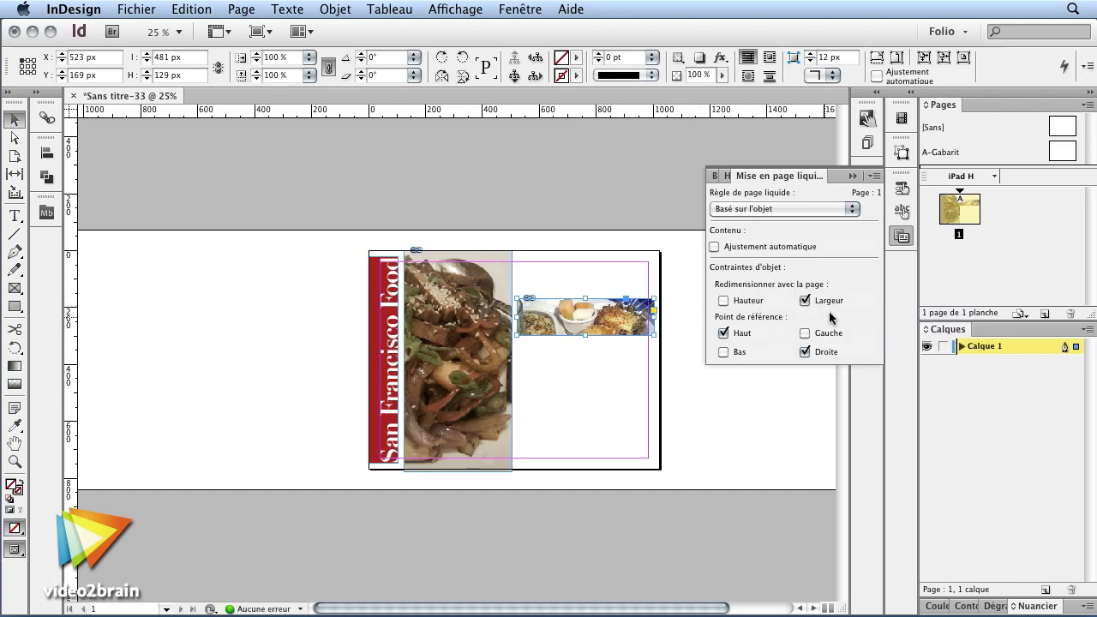
Step: Preview the wide photo's constraints by temporarily resizing the page, and collapse the liquid layout settings
left_click(15, 156)
left_click_drag(675, 361, 657, 333)
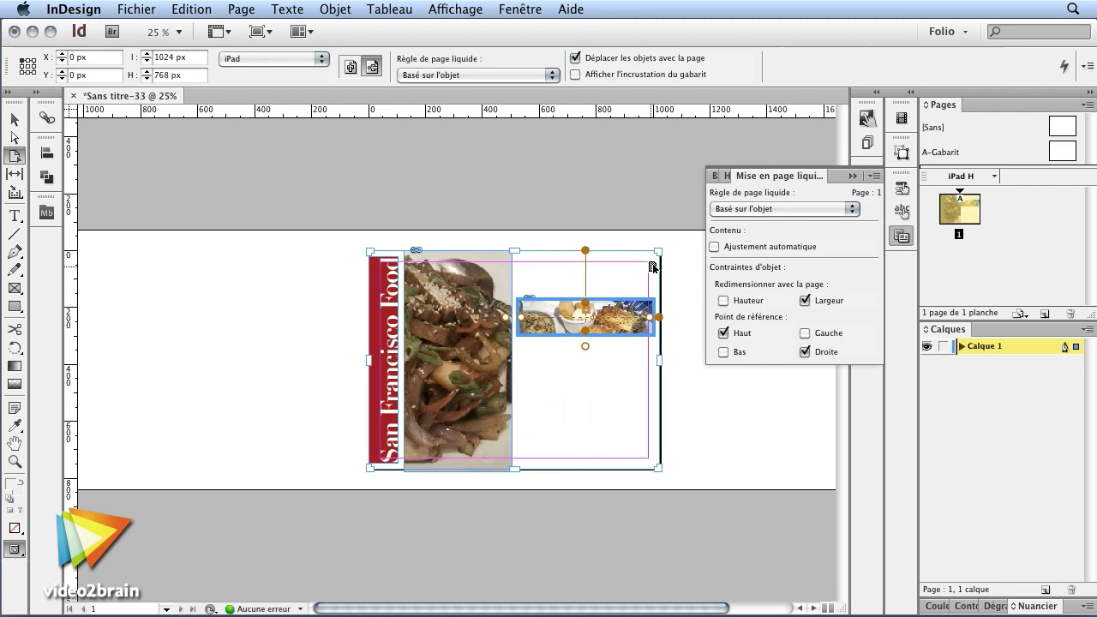
mouse_move(657, 252)
left_mouse_down()
mouse_move(631, 322)
mouse_move(590, 360)
mouse_move(566, 320)
mouse_move(644, 252)
mouse_move(701, 230)
mouse_move(643, 210)
mouse_move(618, 231)
mouse_move(659, 252)
left_mouse_up()
left_click(853, 175)
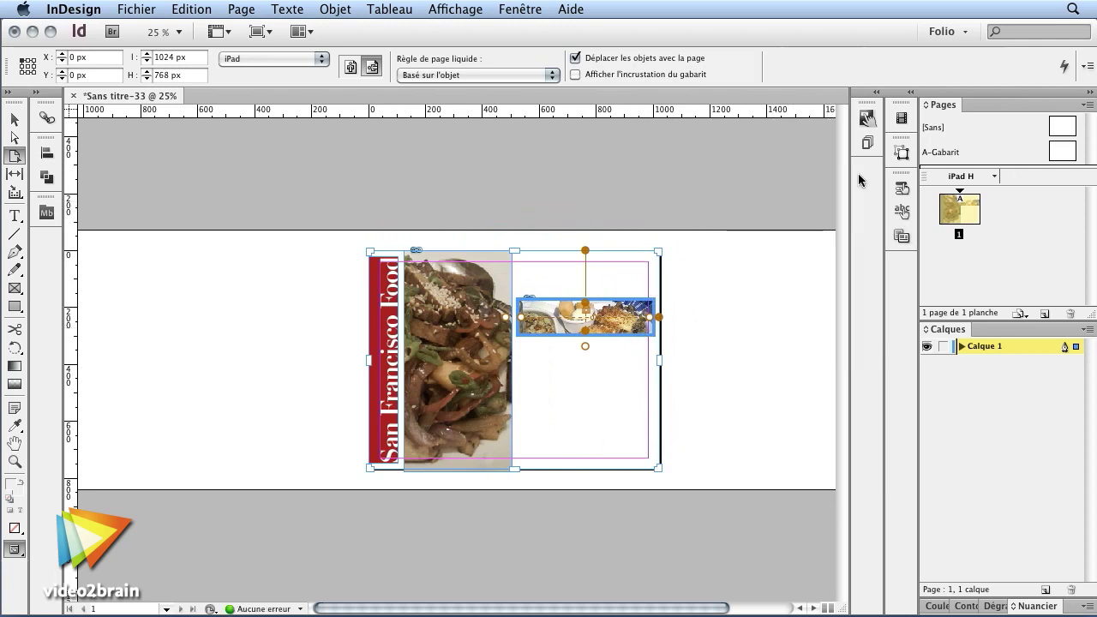
Step: Create an iPad V portrait layout variant of 768 × 1024 px from the iPad H pages, using the Conserver les éléments existants rule
left_click(995, 178)
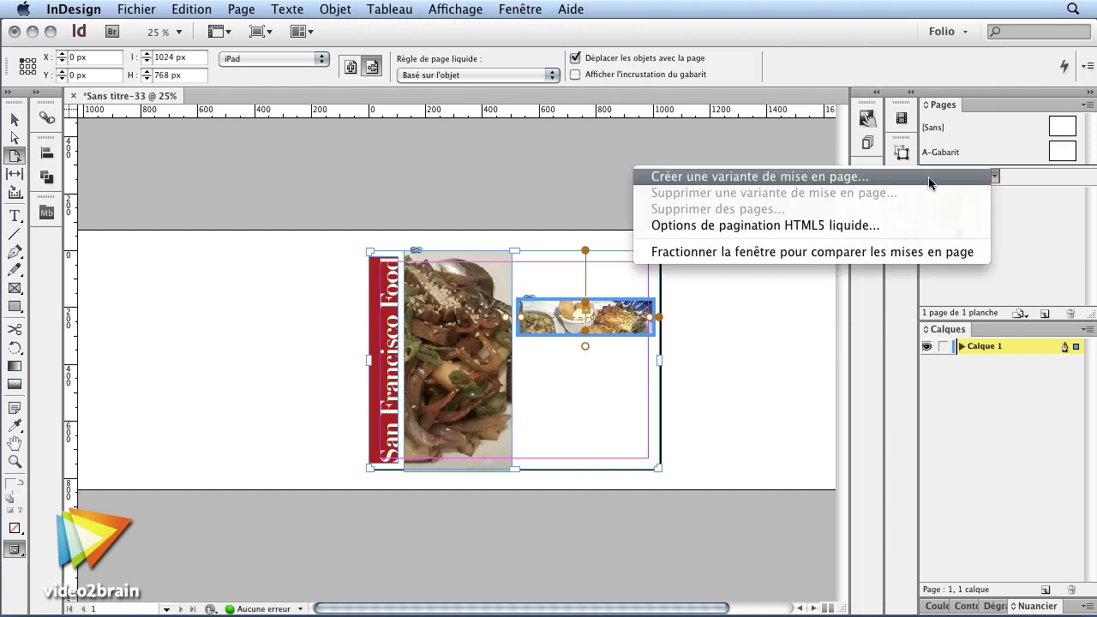
left_click(394, 7)
left_click(233, 9)
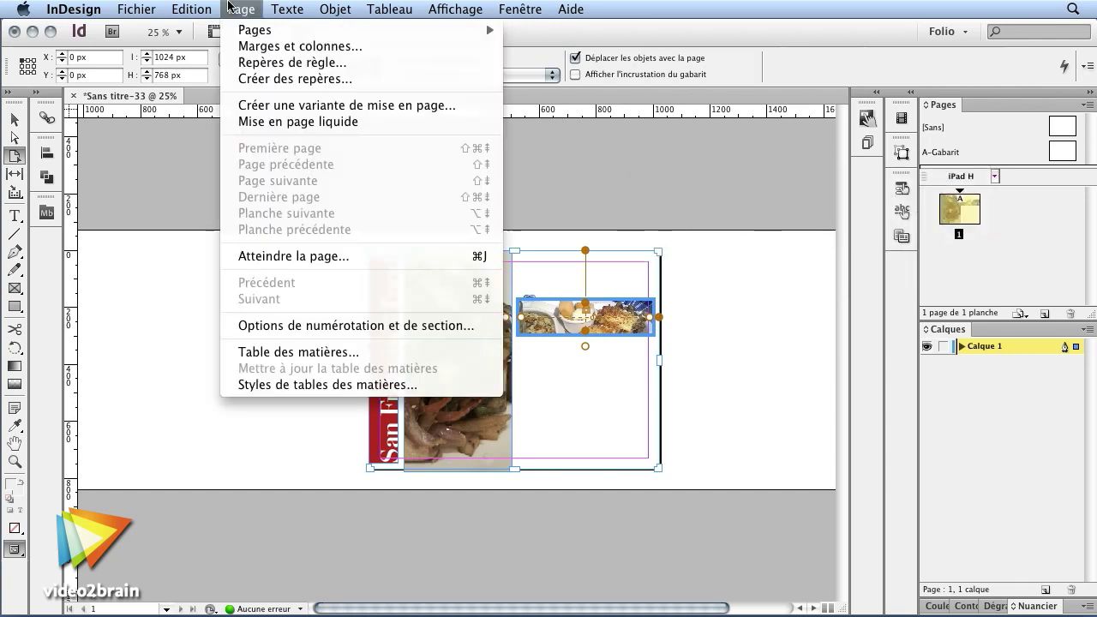
left_click(317, 105)
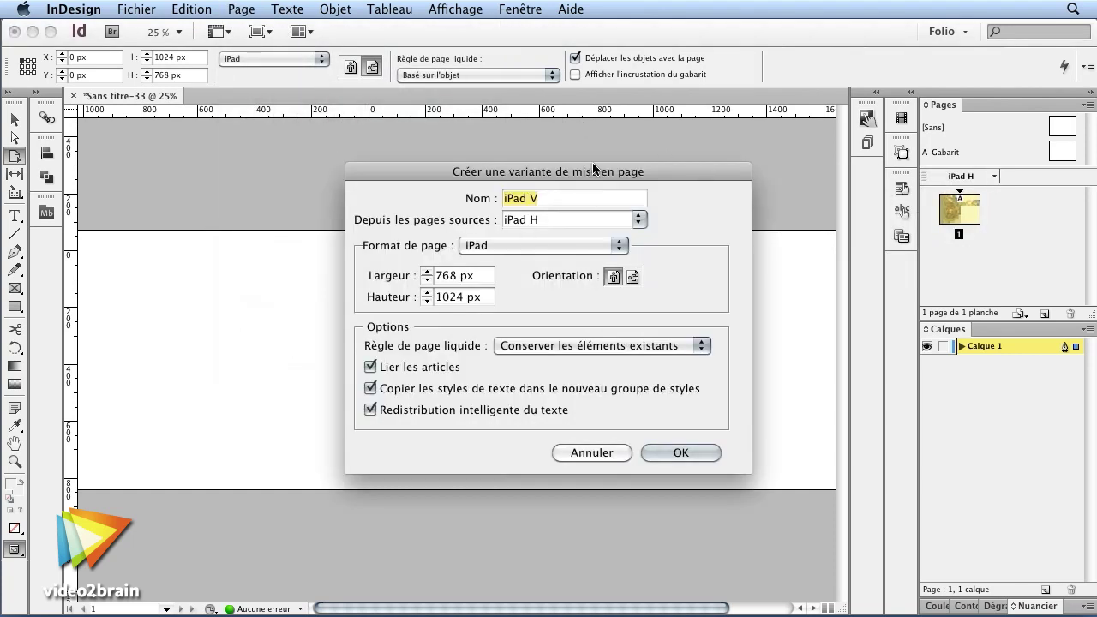
left_click_drag(601, 171, 754, 326)
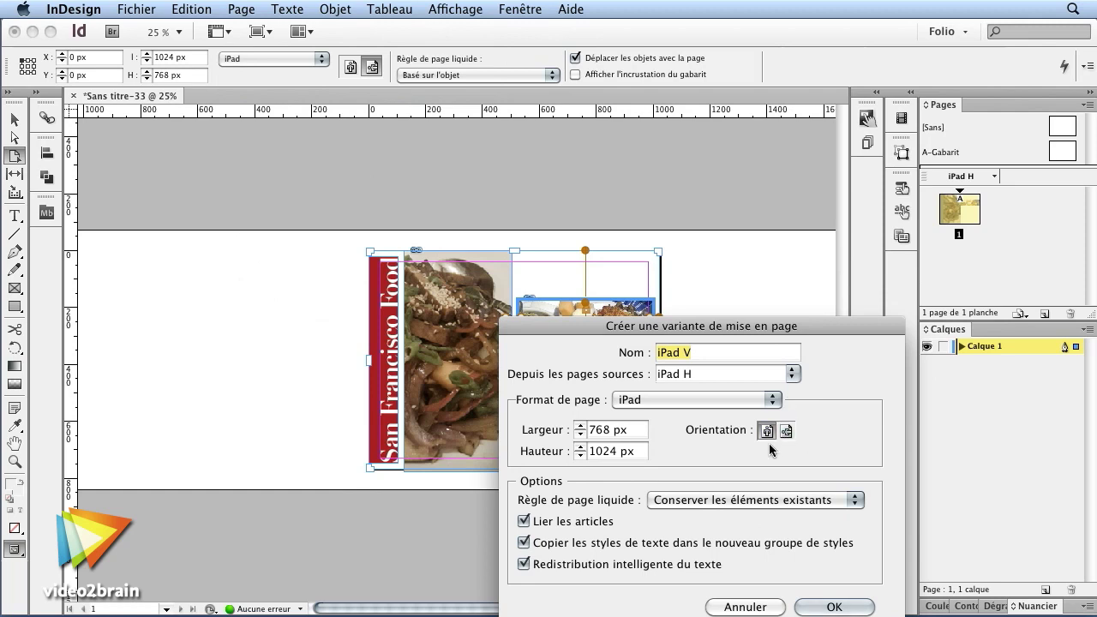
left_click_drag(720, 325, 689, 151)
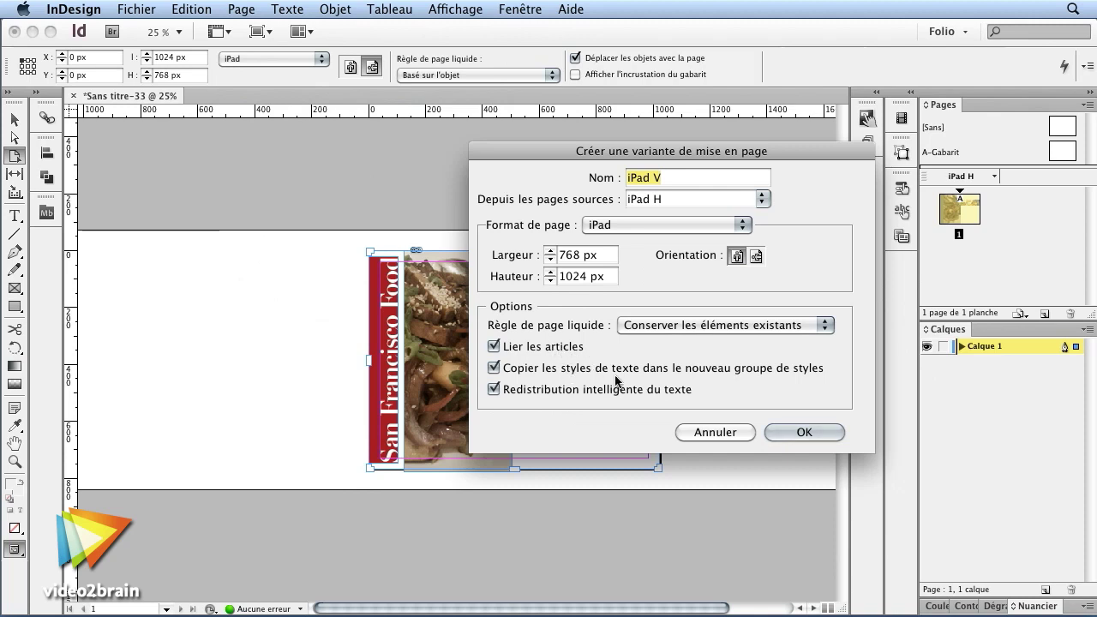
left_click(806, 433)
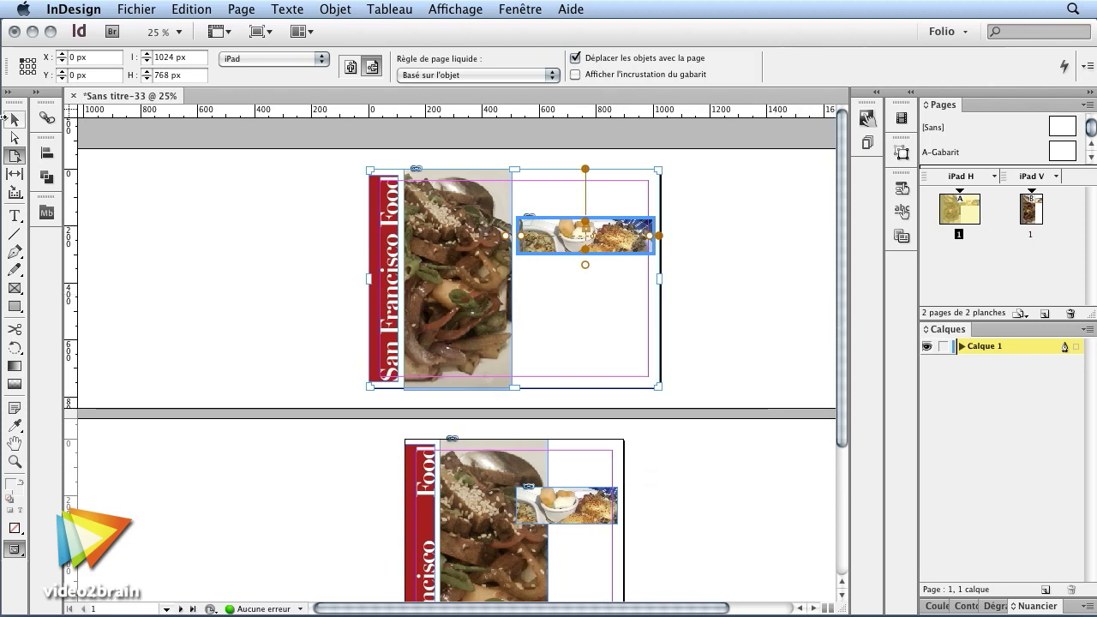
Step: Replace "San Francisco" with "Junk" in the iPad H page's vertical title and check the linked title on the iPad V page
left_click(12, 120)
scroll(834, 286, "down", 4)
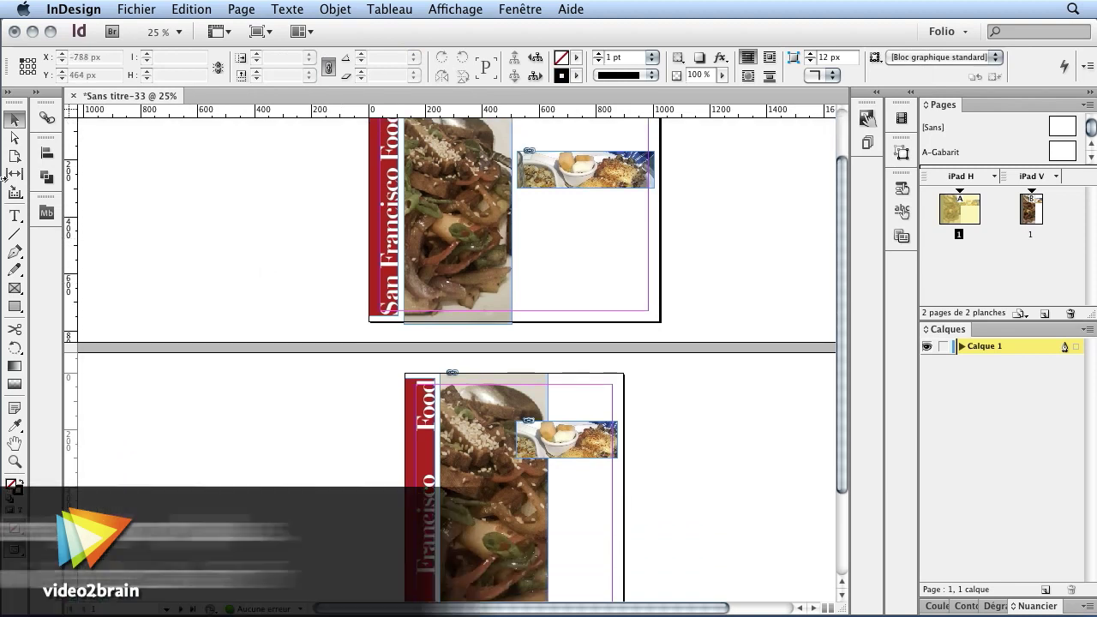
left_click(21, 217)
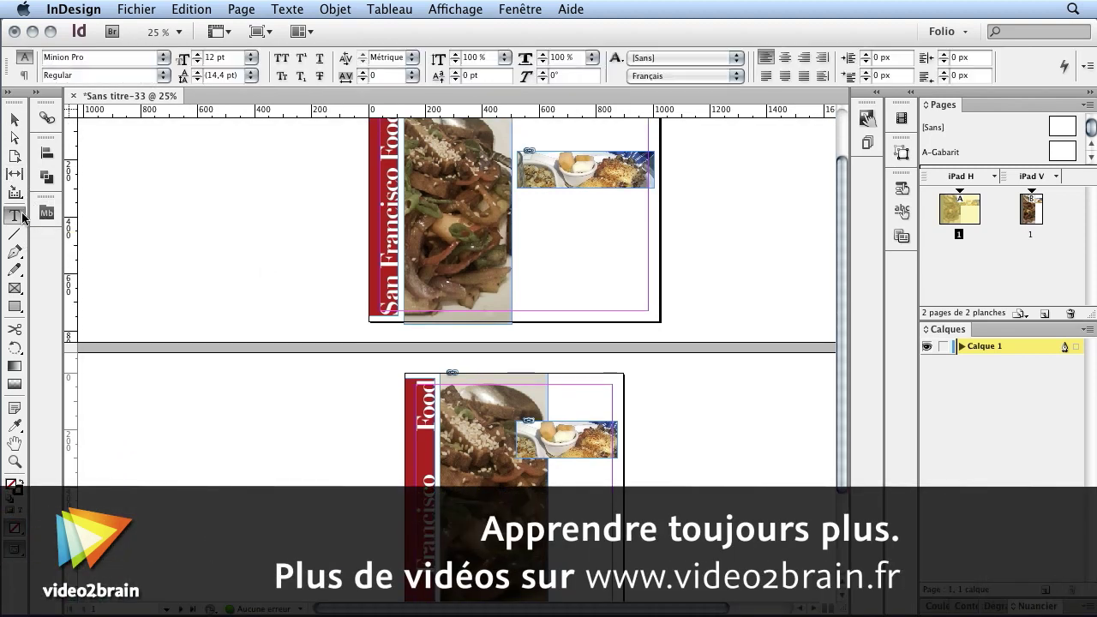
double_click(392, 249)
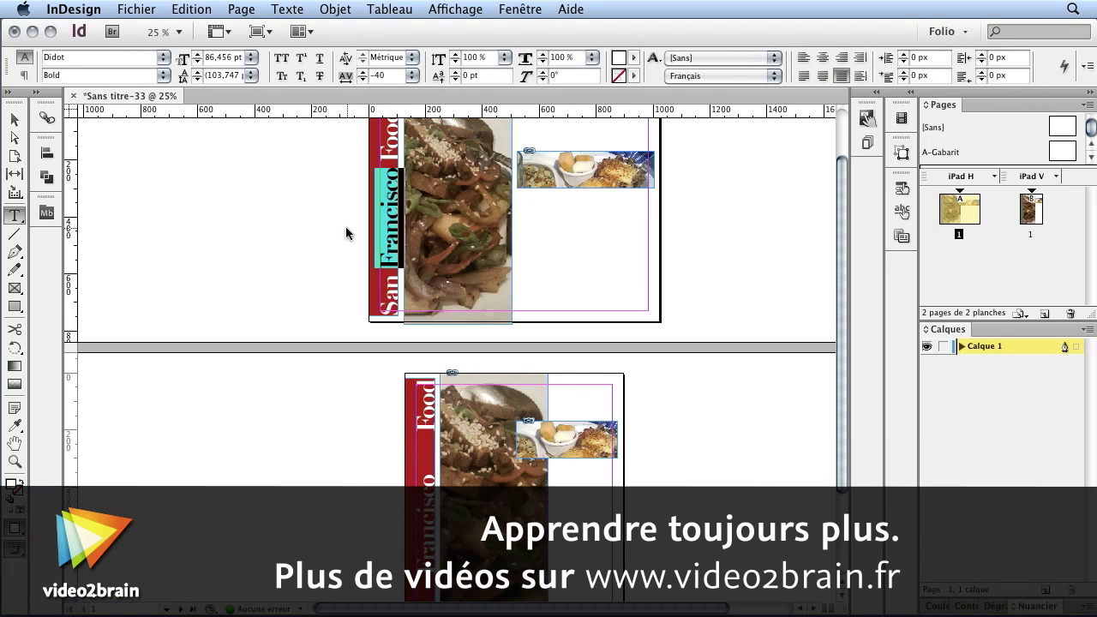
key("BackSpace")
type("k")
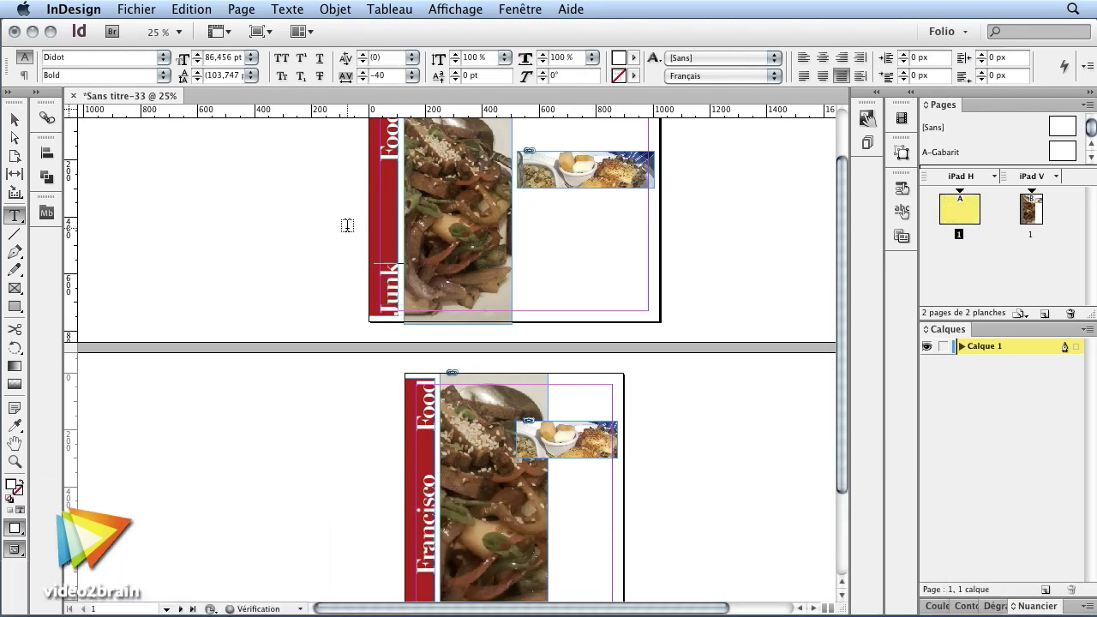
left_click(318, 433)
scroll(326, 493, "down", 3)
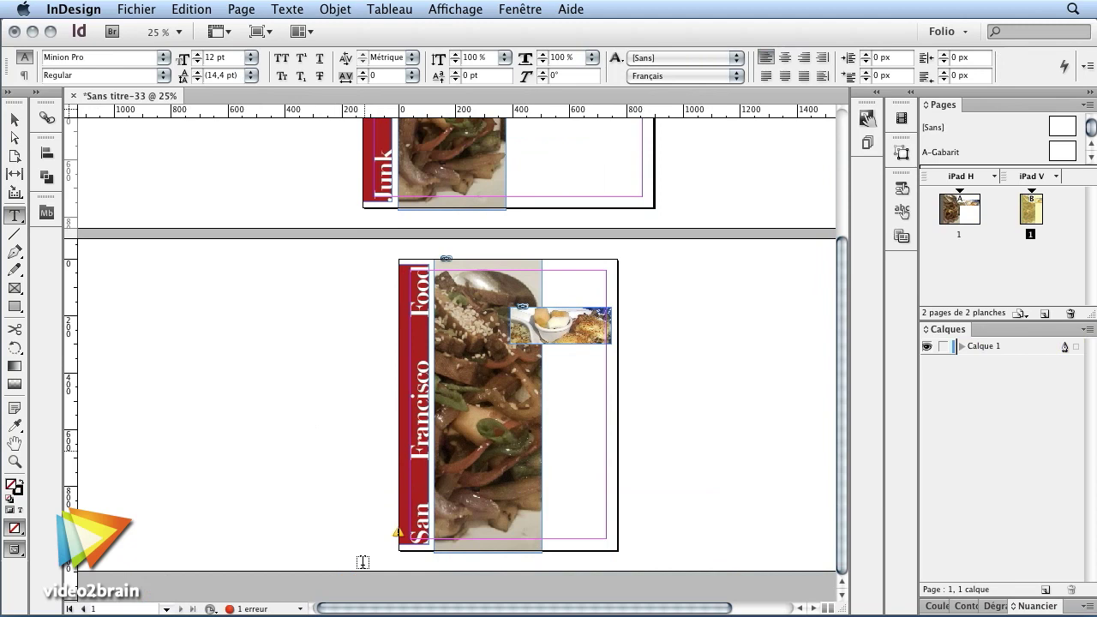
Step: Undo the wording change in the iPad H title
key("super+z")
key("super+z")
key("super+z")
key("super+z")
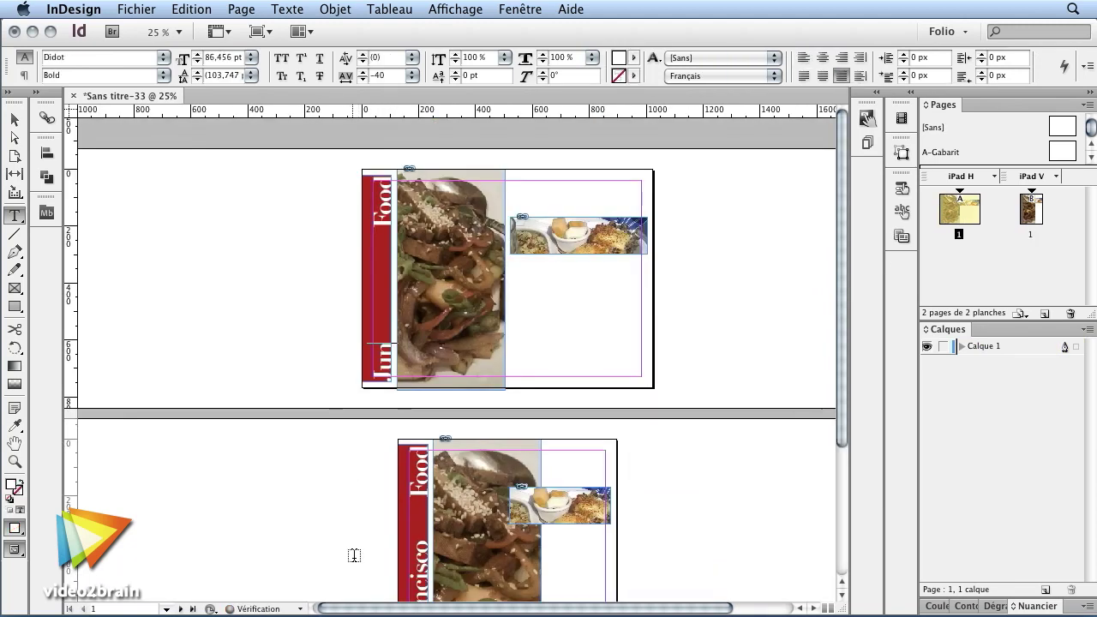
key("super+shift+z")
key("super+shift+z")
key("super+shift+z")
key("super+shift+z")
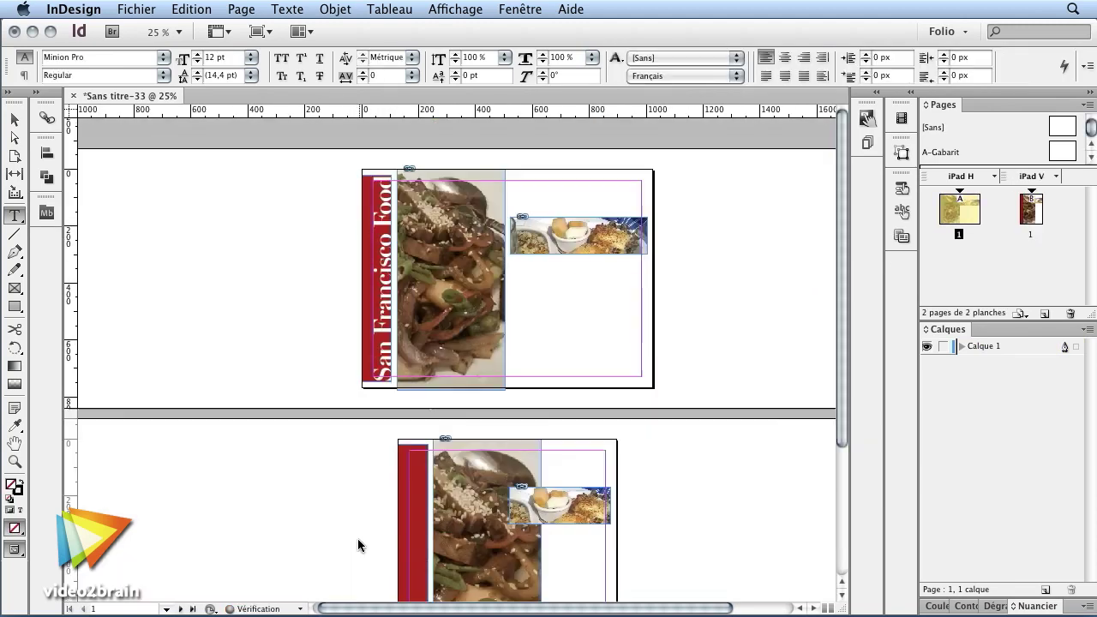
Step: Split the document window into two views, fitting the iPad V page in one and the iPad H page in the other
left_click(827, 609)
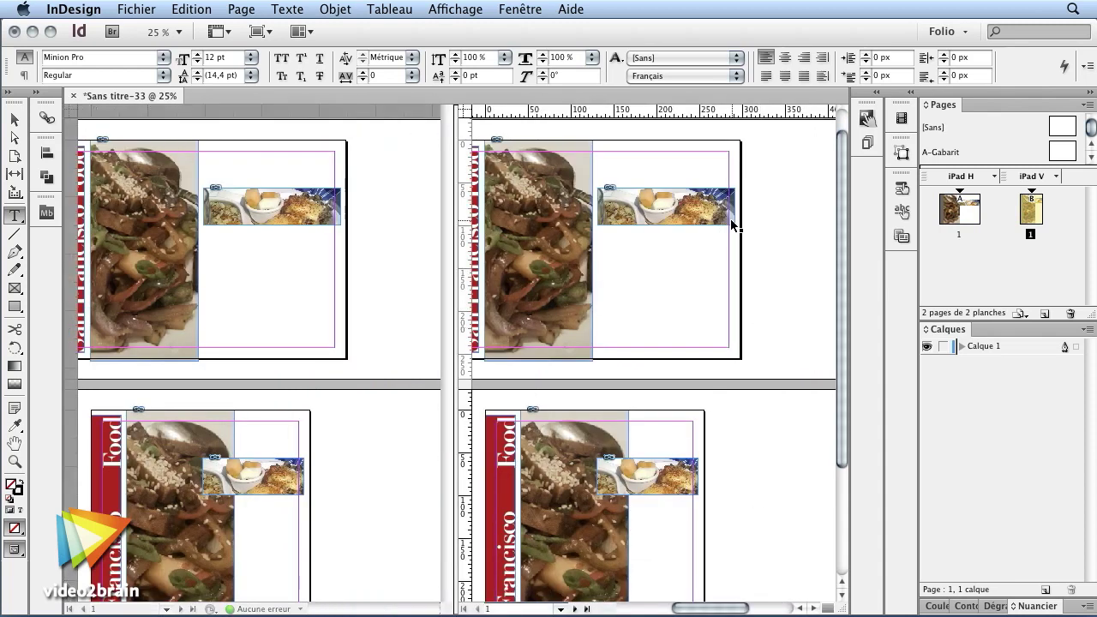
key("super+0")
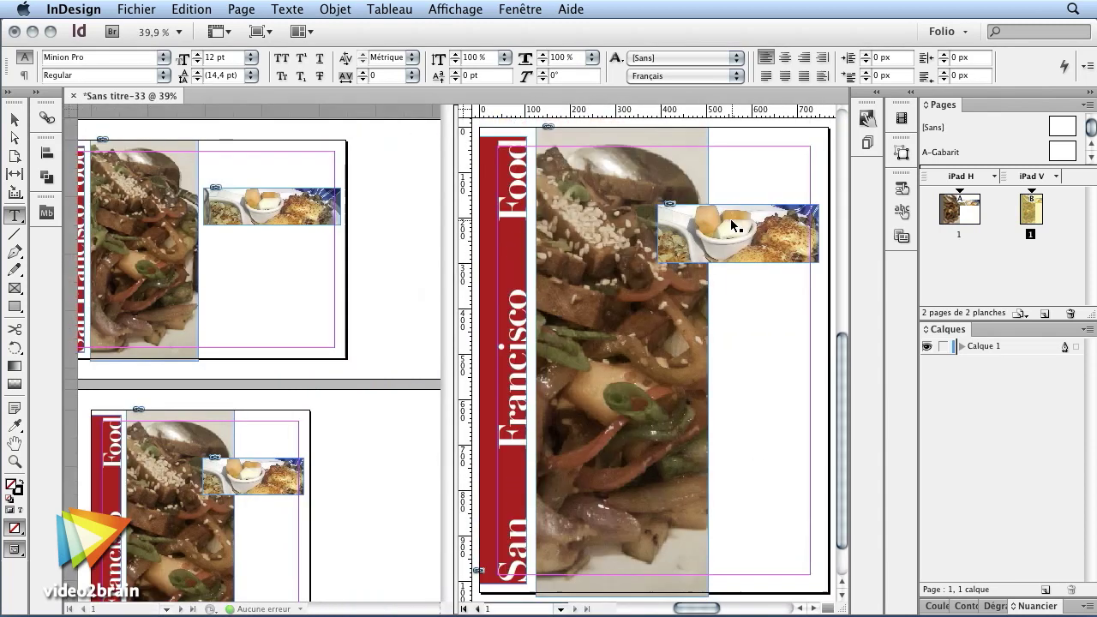
left_click(346, 218)
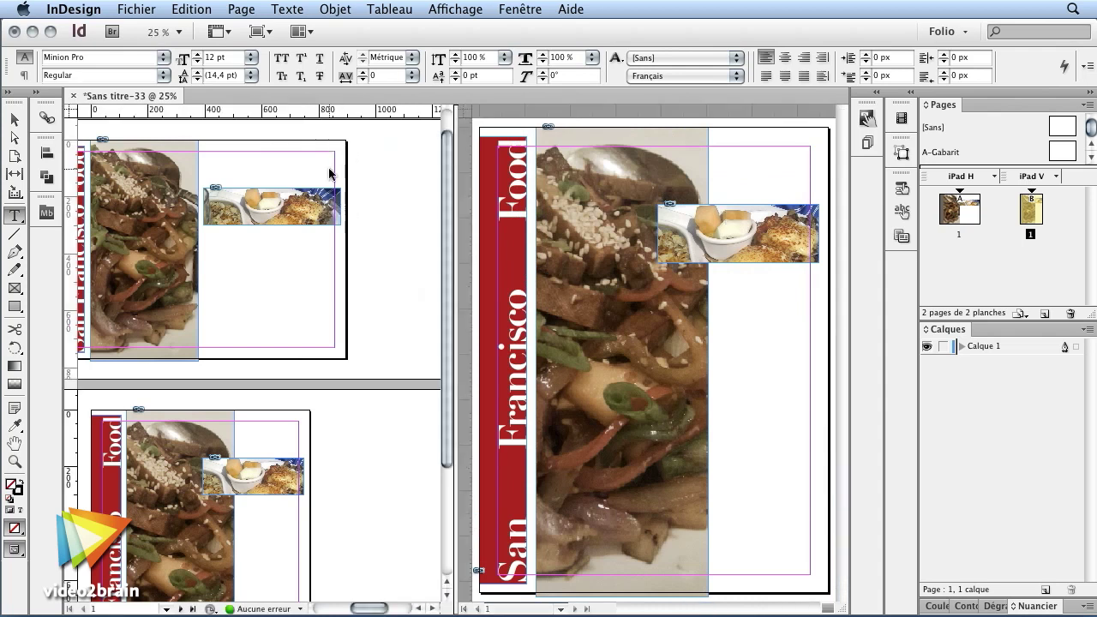
key("super+0")
key("shift+Page_Up")
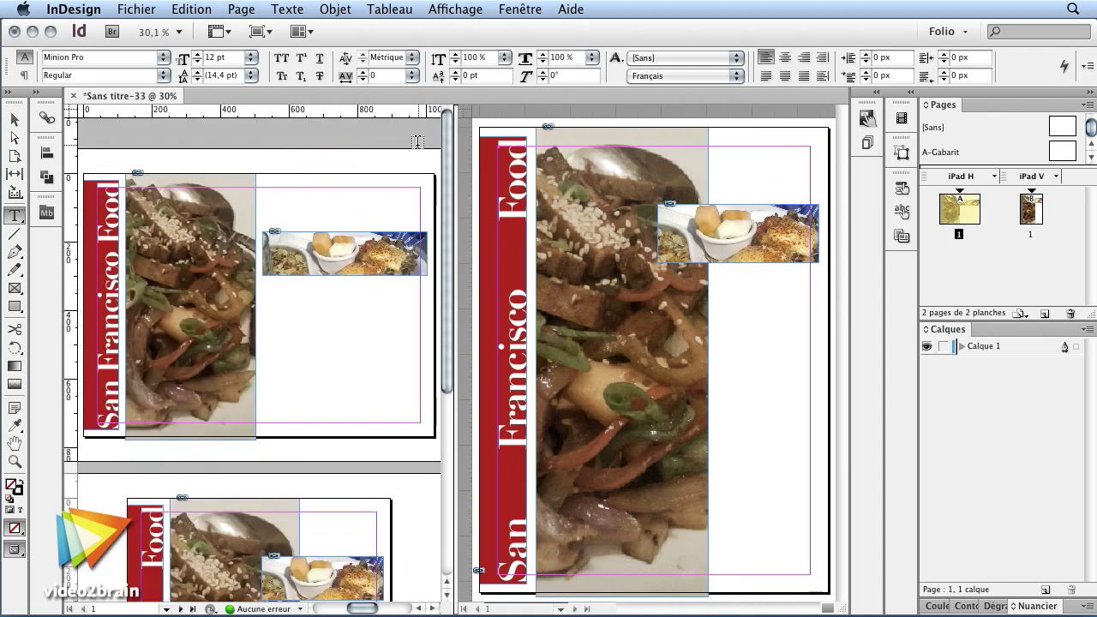
Step: Widen the iPad H view by moving the split divider and adjust which part of the pages each view shows
key("shift+Page_Down")
left_click_drag(457, 283, 506, 289)
left_click_drag(502, 343, 495, 128)
scroll(465, 126, "left", 2)
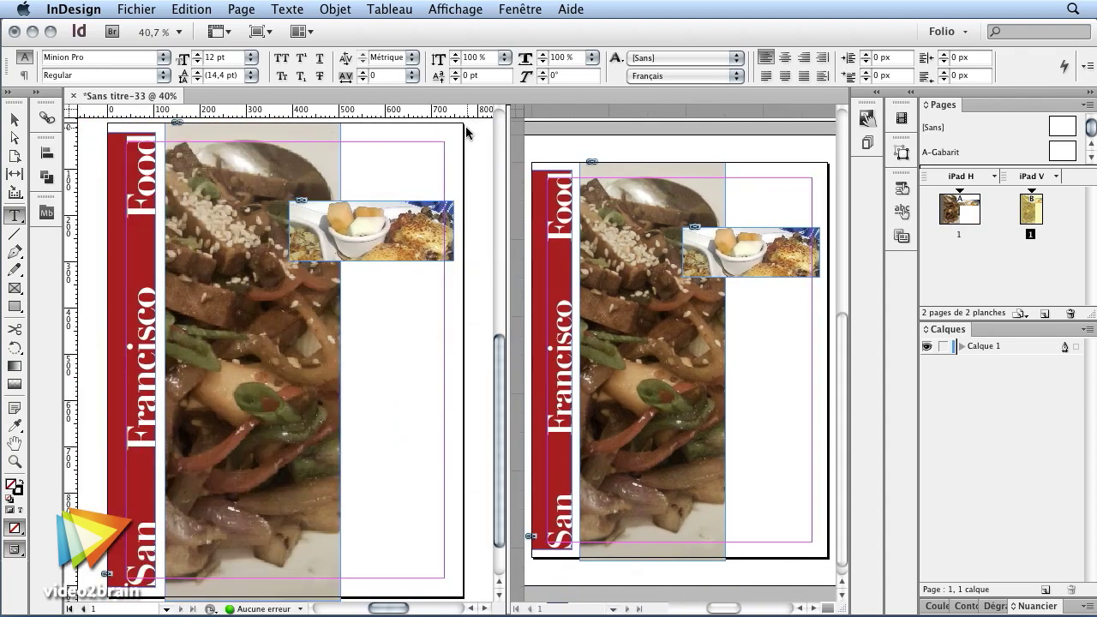
left_click_drag(514, 343, 543, 343)
Step: Try replacing "San Francisco" with "Junk" in the iPad H title beside the iPad V view, and restore the original wording
left_click(101, 378)
left_click_drag(95, 289, 96, 516)
type("Junk")
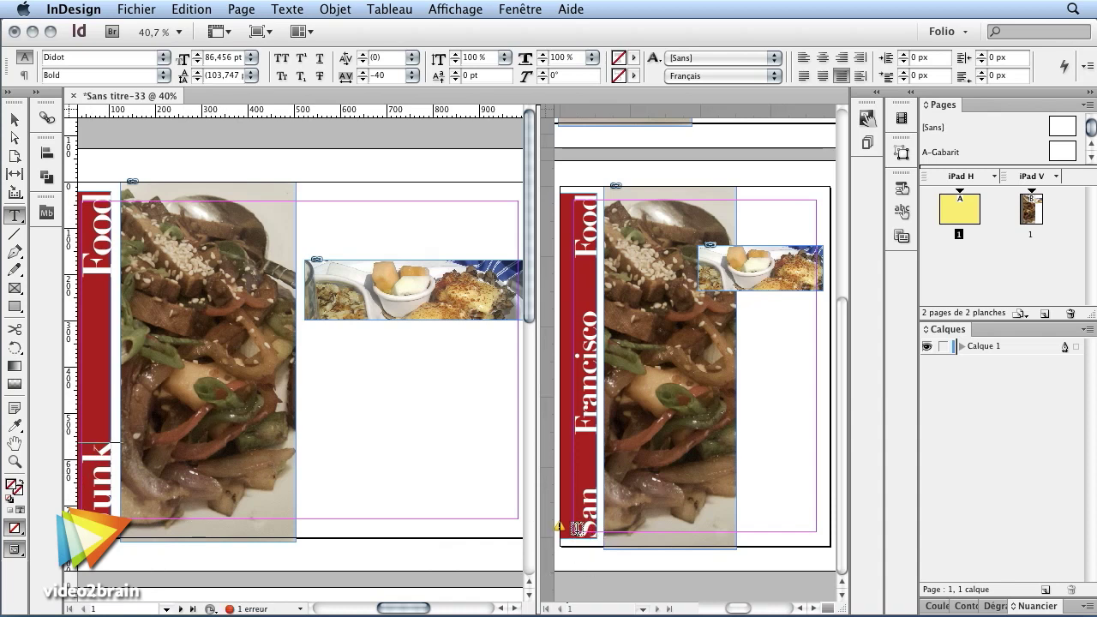
key("Escape")
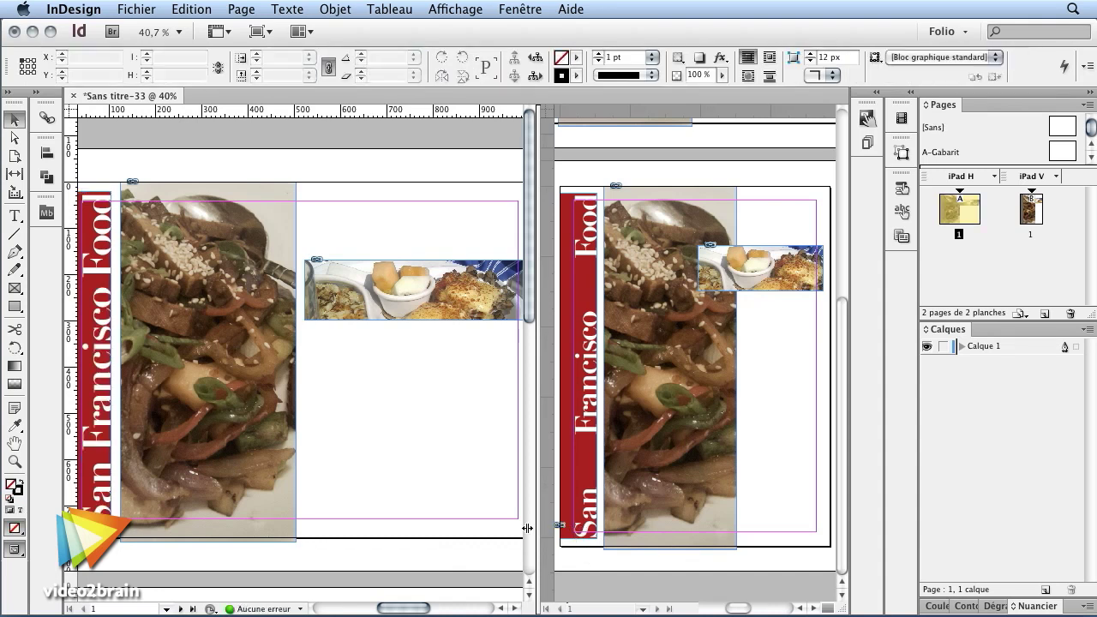